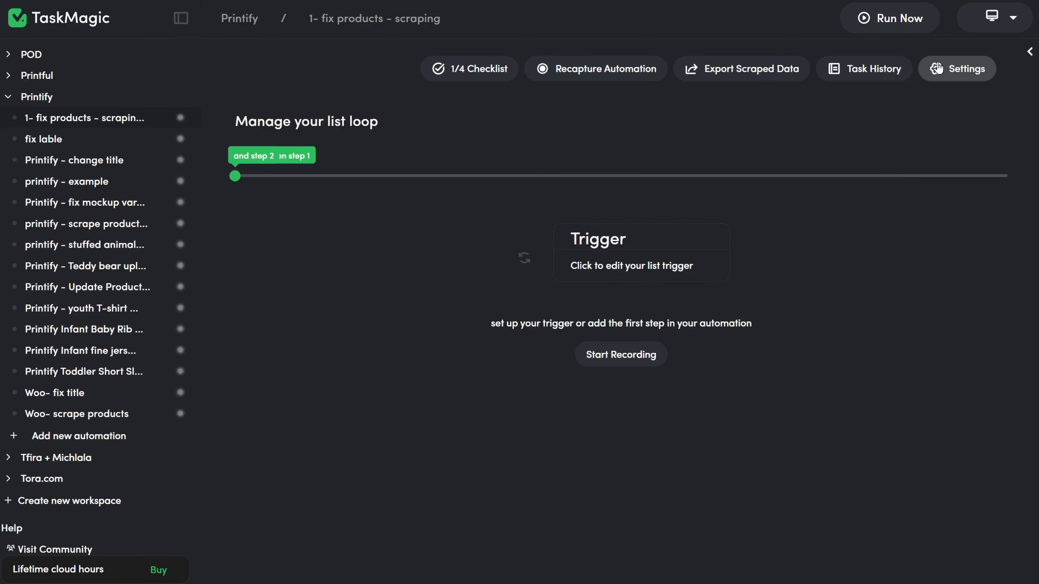
Step: Set the automation's authentication to Use Cookies and paste in the copied session cookies
{"action": "left_click", "coordinate": [924, 69]}
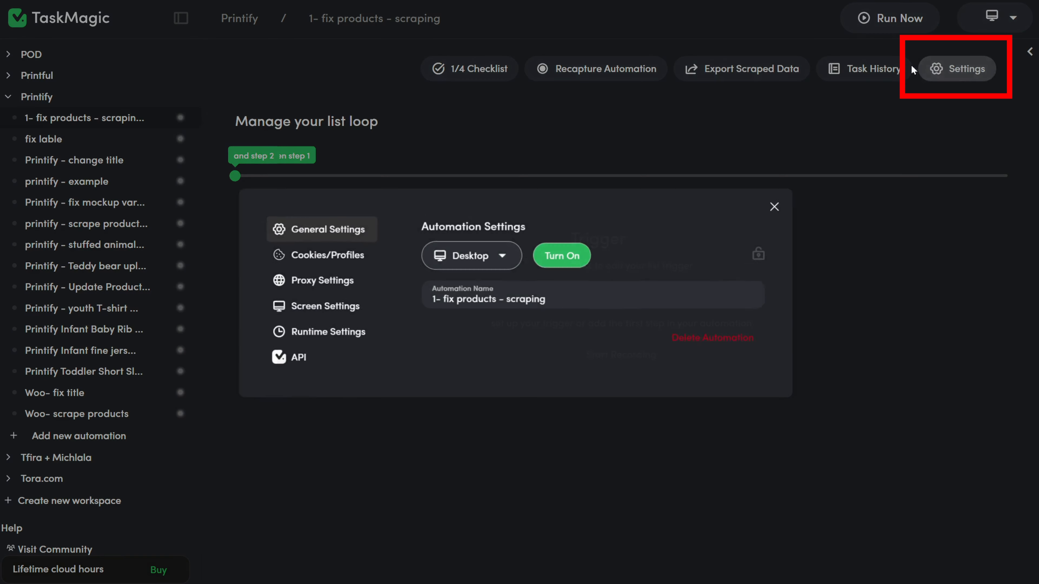
{"action": "left_click", "coordinate": [296, 262]}
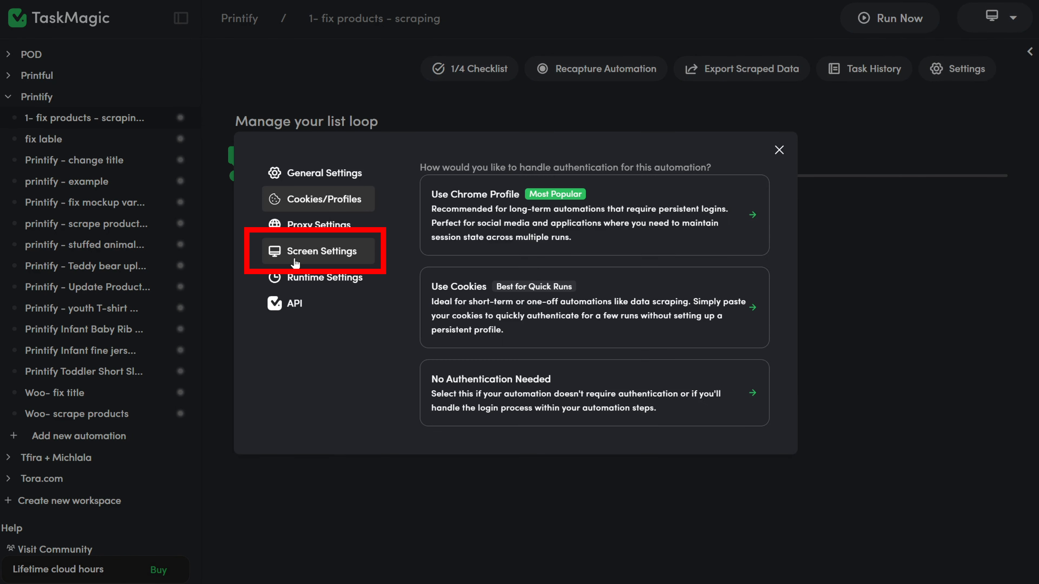
{"action": "left_click", "coordinate": [613, 323]}
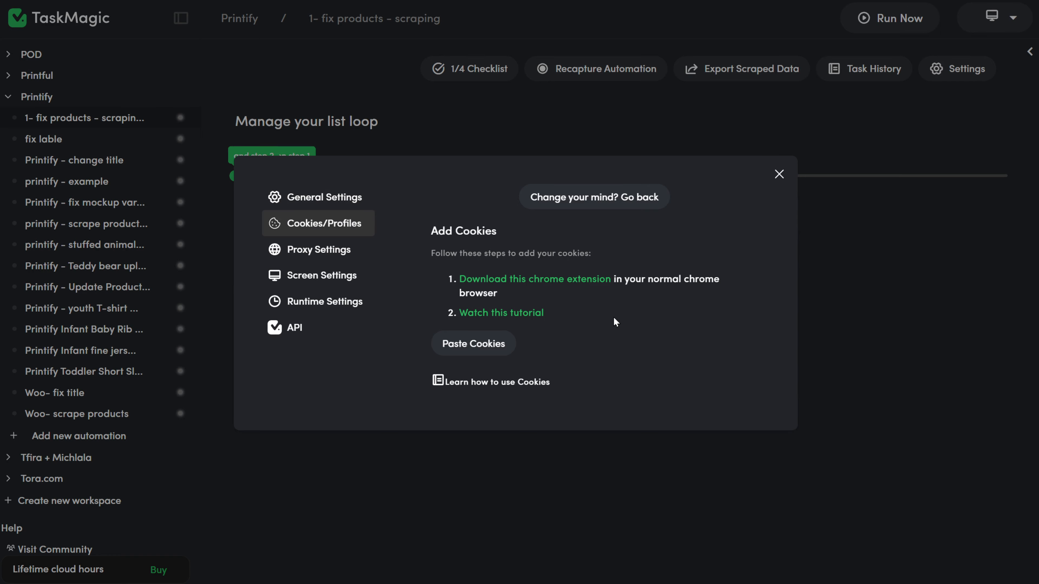
{"action": "left_click", "coordinate": [494, 345]}
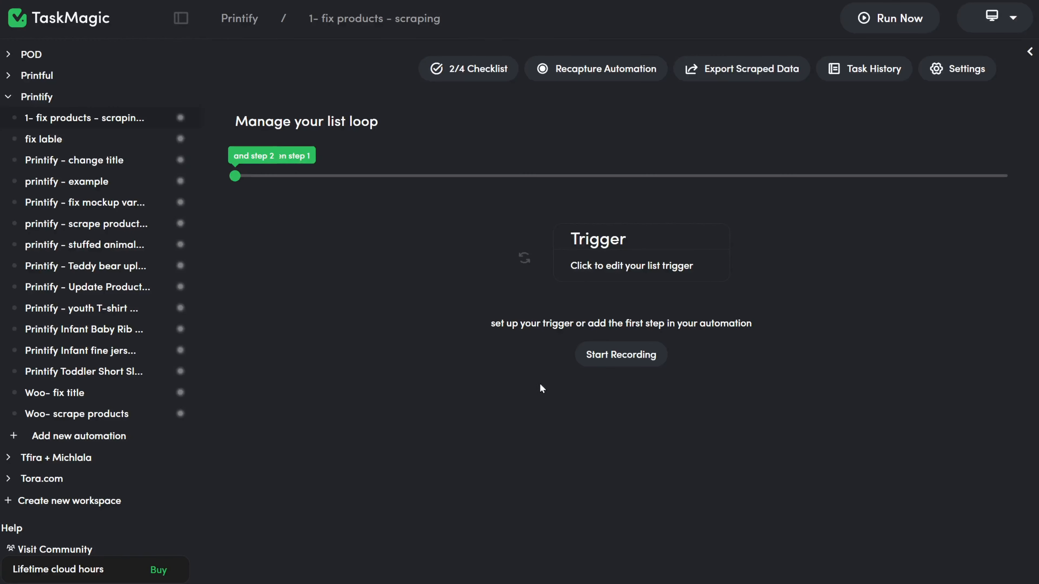
Step: Start recording the automation with a first step that goes to the Printify products page showing 24 items per page
{"action": "left_click", "coordinate": [592, 355]}
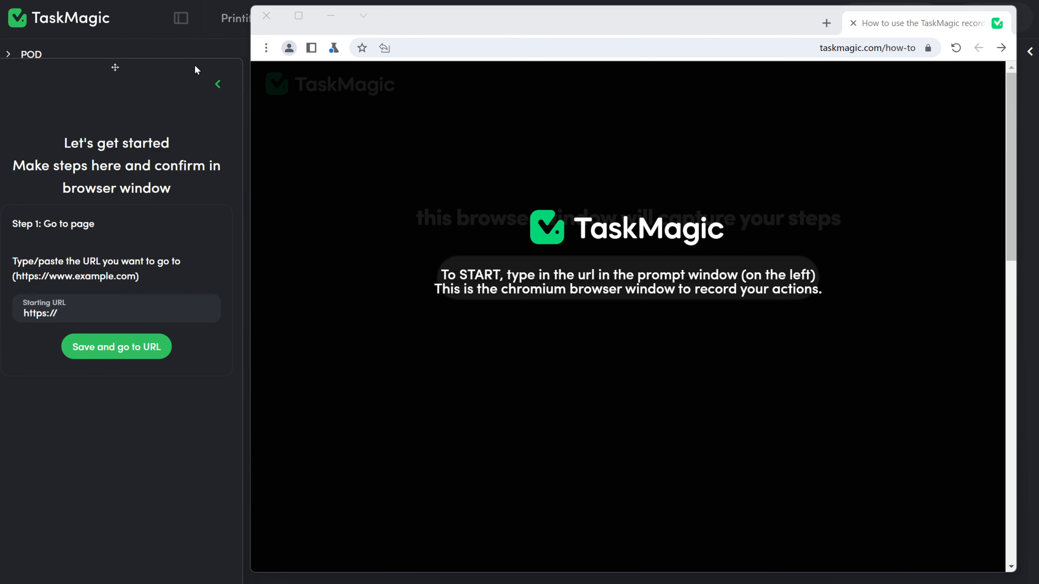
{"action": "left_click_drag", "start_coordinate": [110, 249], "coordinate": [7, 250]}
{"action": "key", "text": "ctrl+v"}
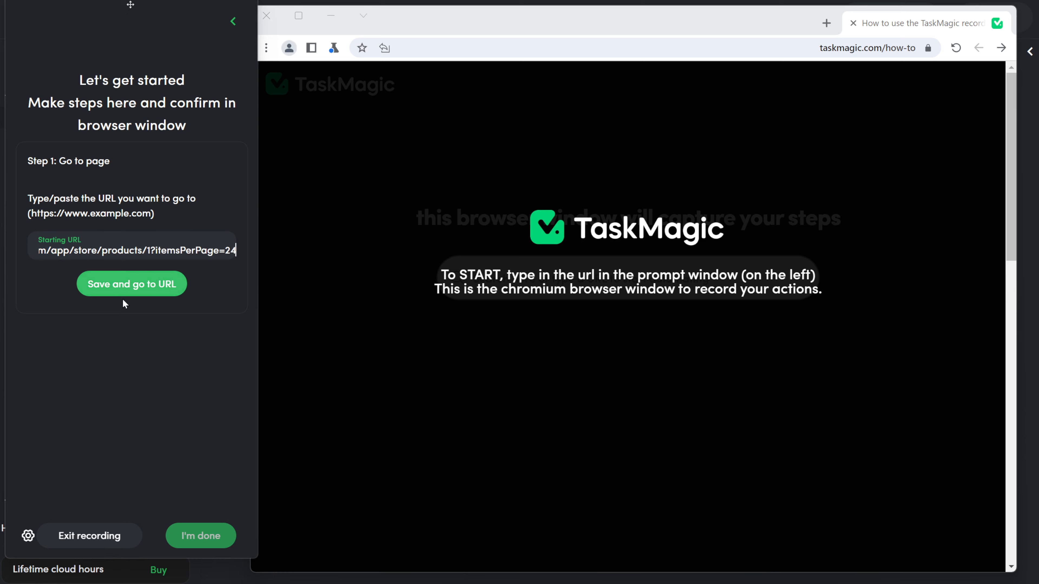
{"action": "left_click", "coordinate": [162, 291]}
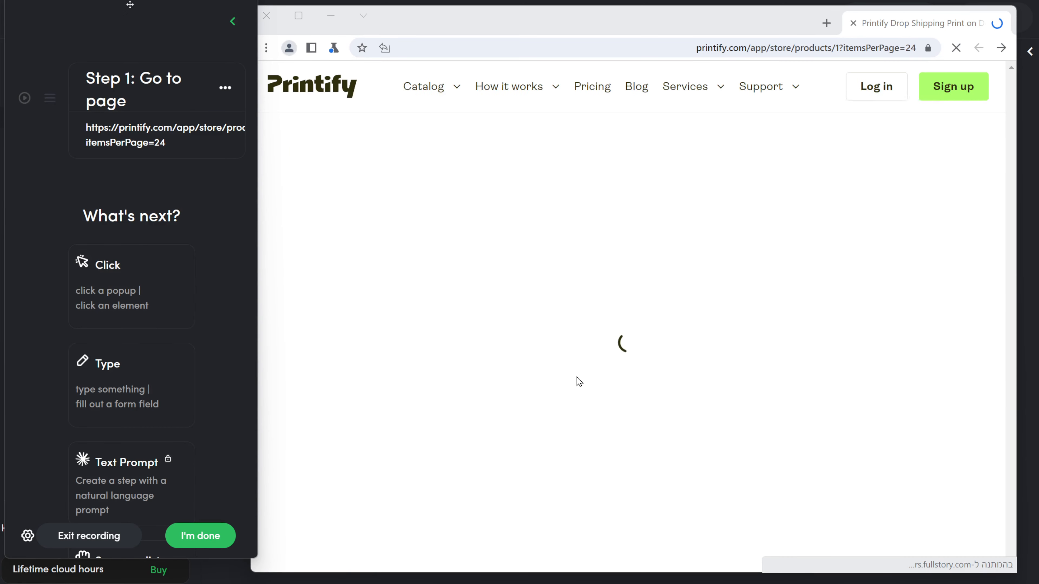
Step: Search My Products for "teddy" in the recording browser
{"action": "left_click", "coordinate": [721, 204]}
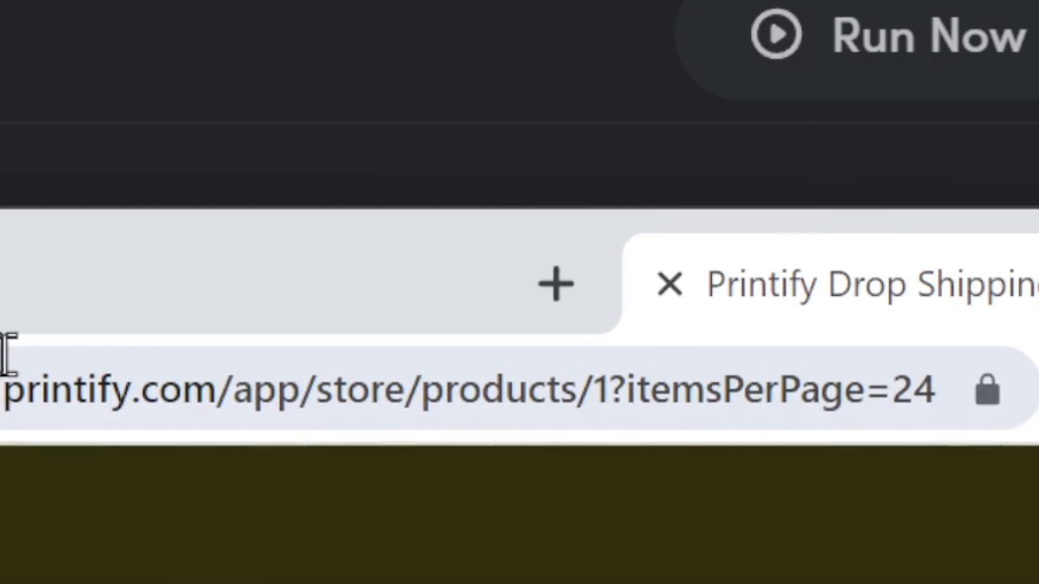
{"action": "left_click_drag", "start_coordinate": [64, 161], "coordinate": [216, 159]}
{"action": "left_click_drag", "start_coordinate": [155, 386], "coordinate": [928, 391]}
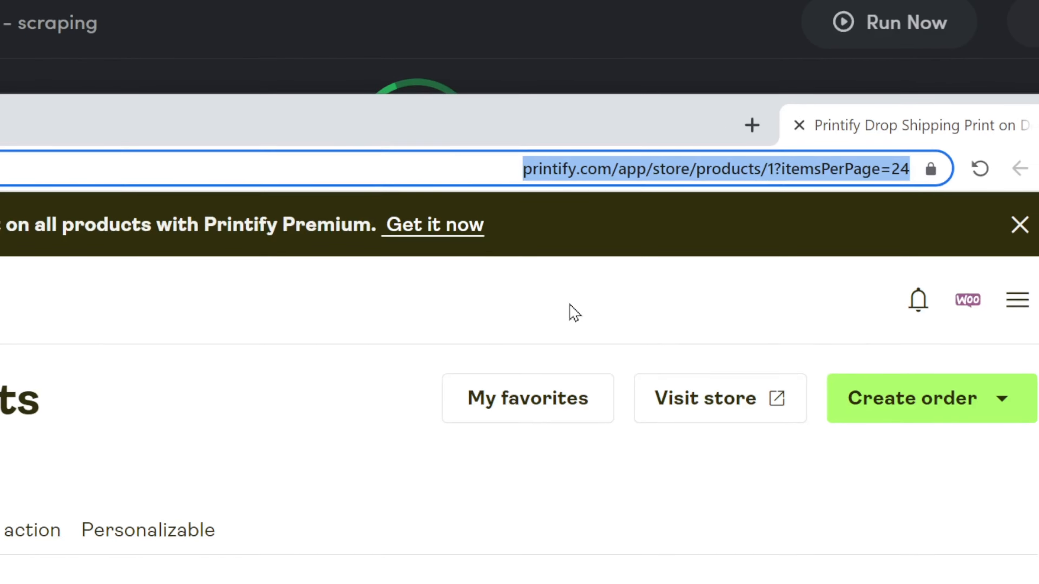
{"action": "type", "text": "tedd"}
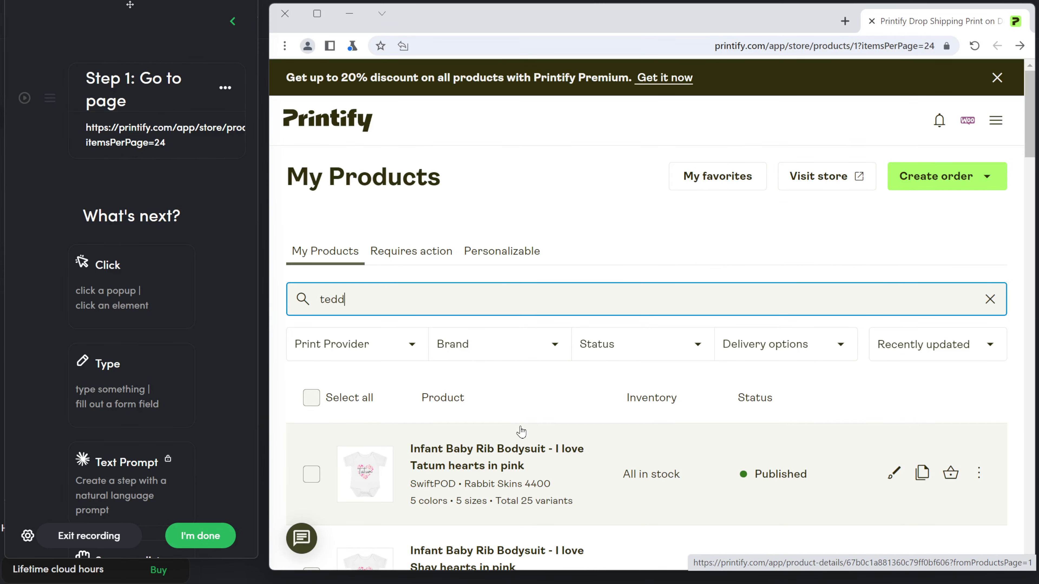
{"action": "type", "text": "y"}
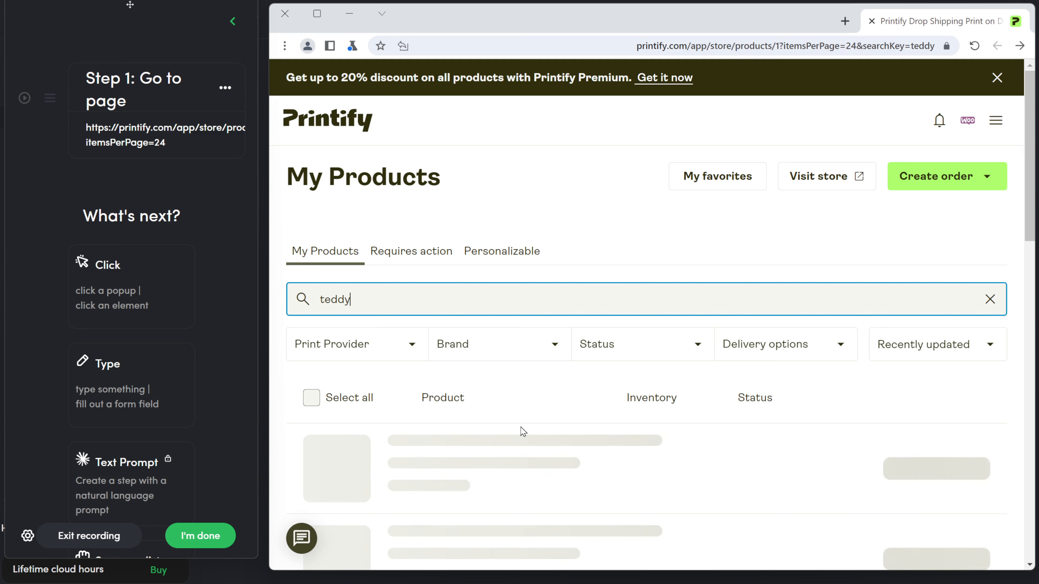
Step: Replace the Go to page step's URL with the filtered products address ending in searchKey=teddy, and save it
{"action": "left_click_drag", "start_coordinate": [633, 45], "coordinate": [940, 59]}
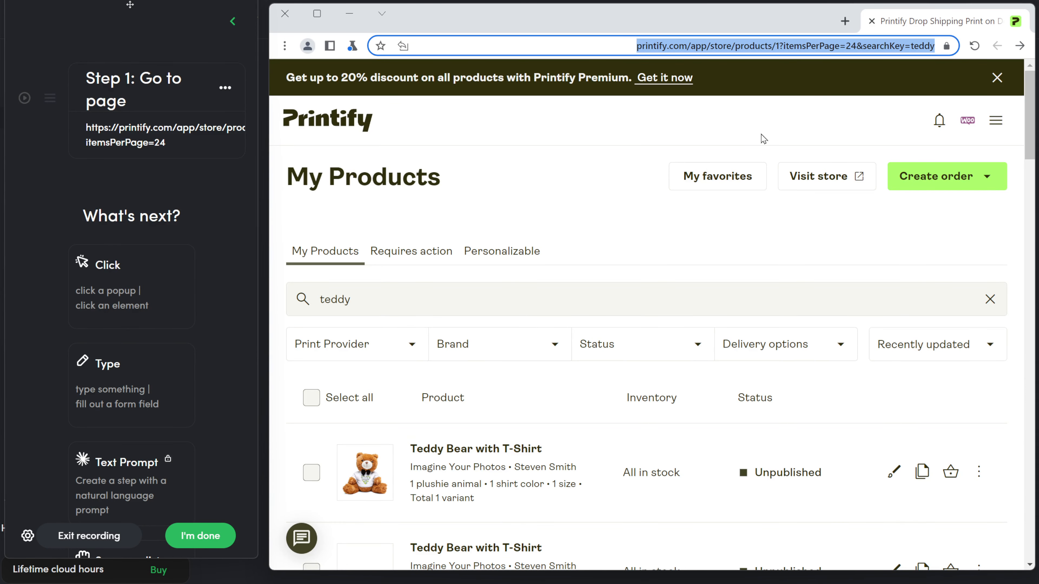
{"action": "left_click", "coordinate": [134, 147]}
{"action": "key", "text": "ctrl+a"}
{"action": "key", "text": "ctrl+v"}
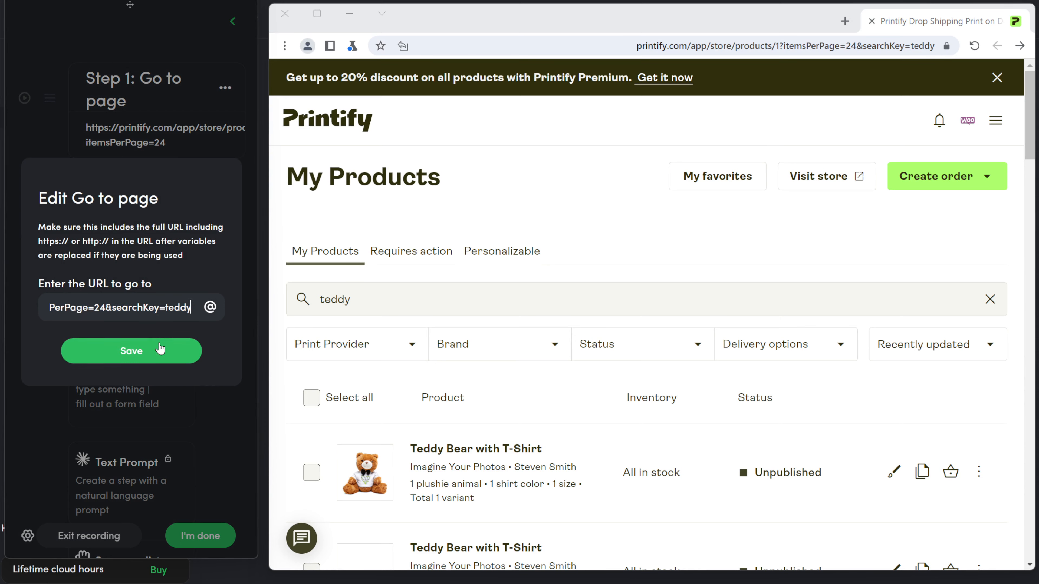
{"action": "left_click", "coordinate": [132, 350]}
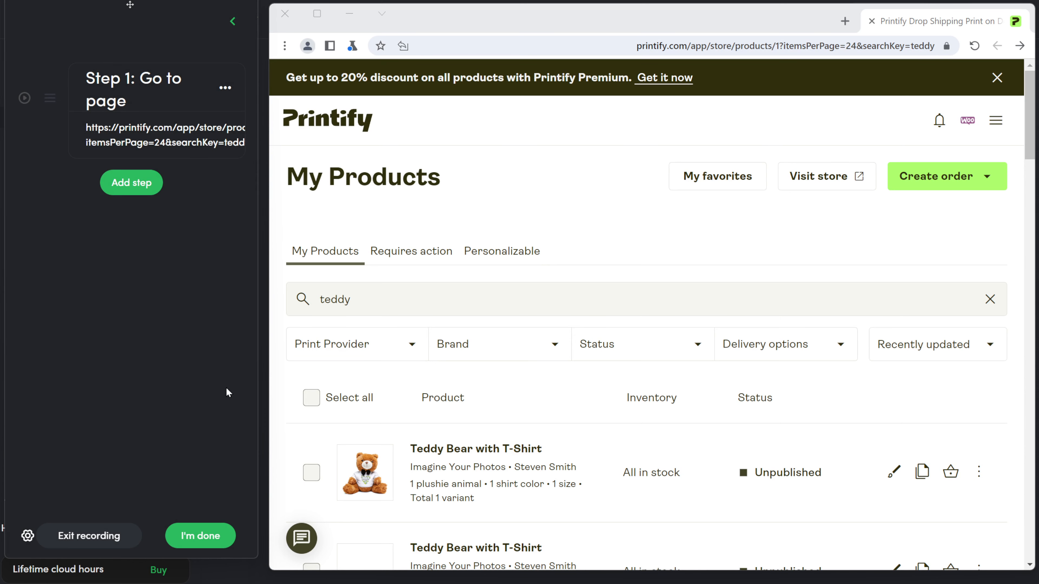
Step: Add a Scrape a list step that collects the product titles into Column A, and check the captured rows
{"action": "left_click", "coordinate": [117, 192]}
{"action": "scroll", "coordinate": [132, 278], "scroll_direction": "down", "scroll_amount": 1}
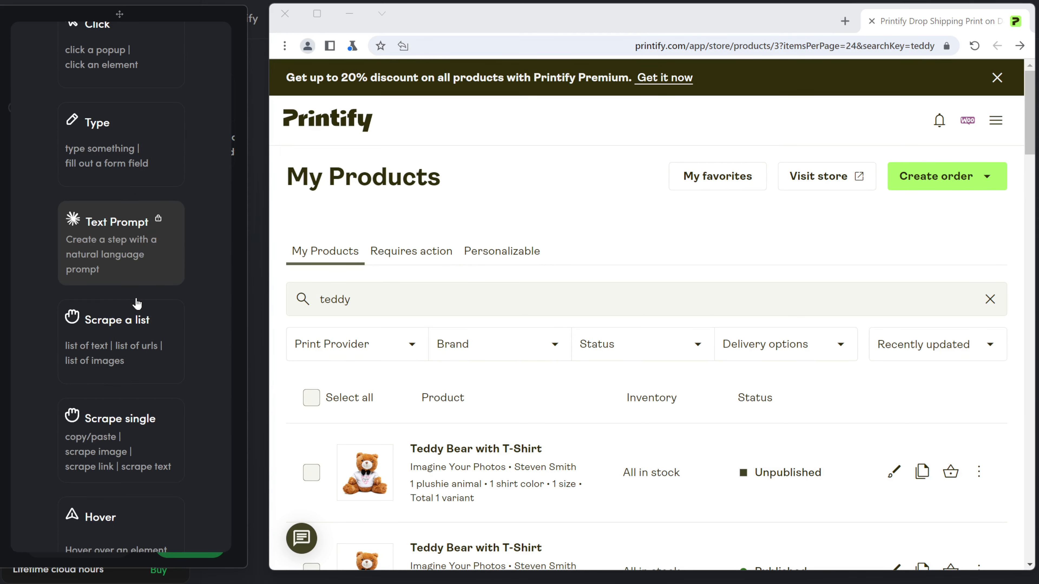
{"action": "left_click", "coordinate": [136, 314]}
{"action": "scroll", "coordinate": [560, 317], "scroll_direction": "down", "scroll_amount": 3}
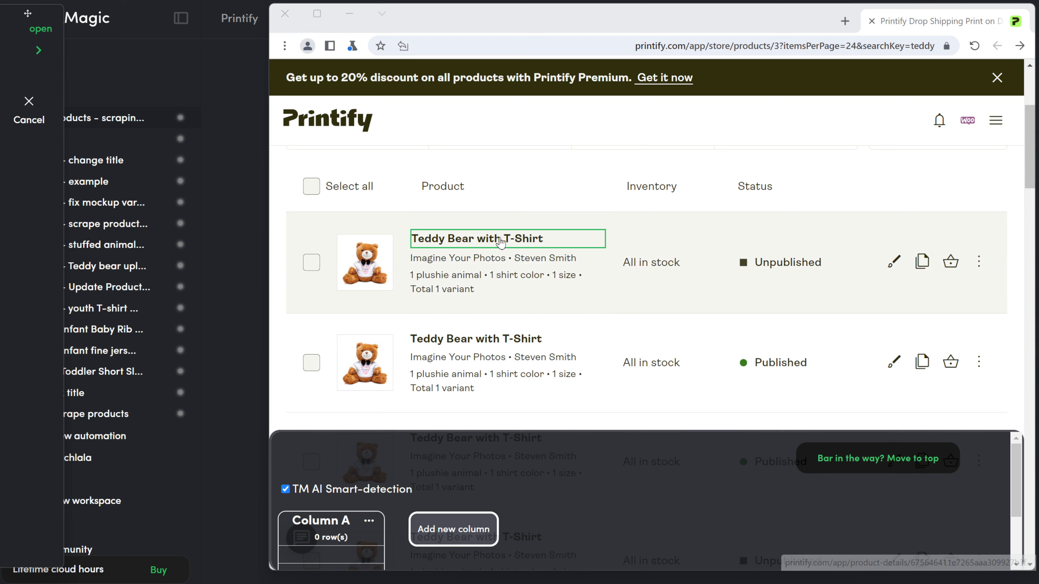
{"action": "left_click", "coordinate": [501, 242]}
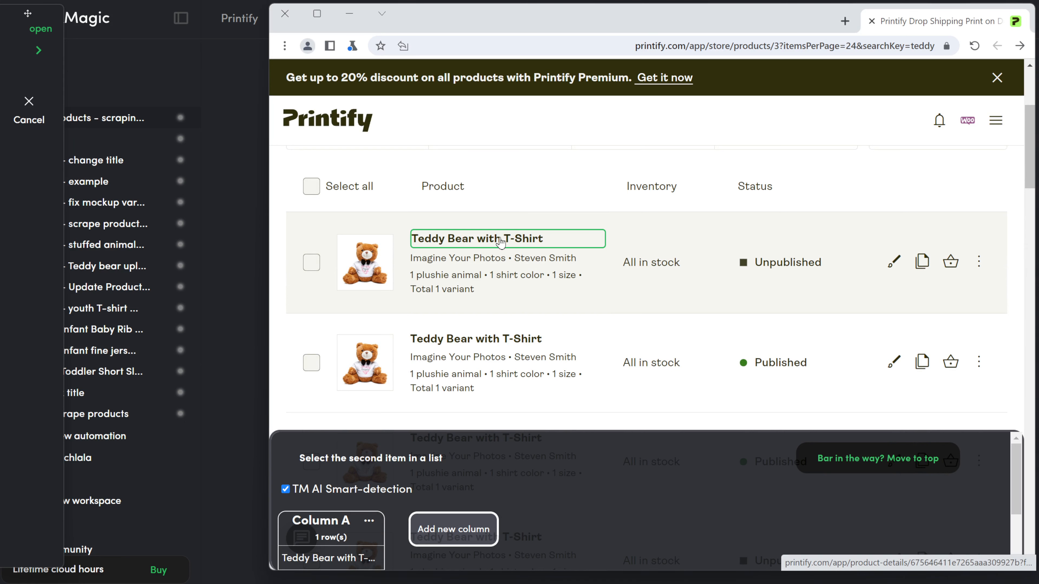
{"action": "left_click", "coordinate": [517, 346]}
{"action": "scroll", "coordinate": [346, 472], "scroll_direction": "down", "scroll_amount": 3}
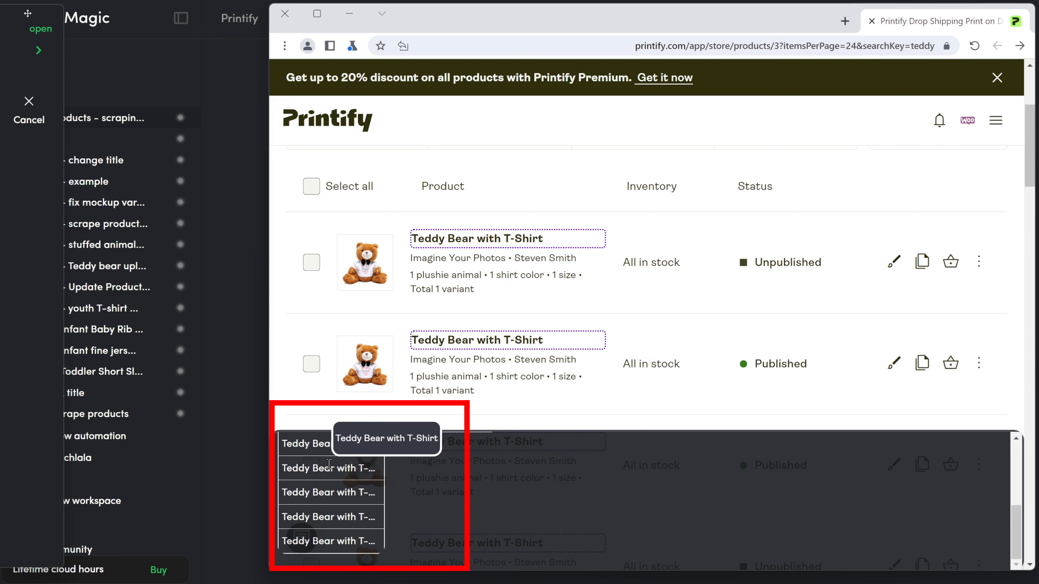
{"action": "scroll", "coordinate": [333, 534], "scroll_direction": "up", "scroll_amount": 2}
{"action": "scroll", "coordinate": [333, 536], "scroll_direction": "up", "scroll_amount": 3}
{"action": "scroll", "coordinate": [340, 532], "scroll_direction": "down", "scroll_amount": 2}
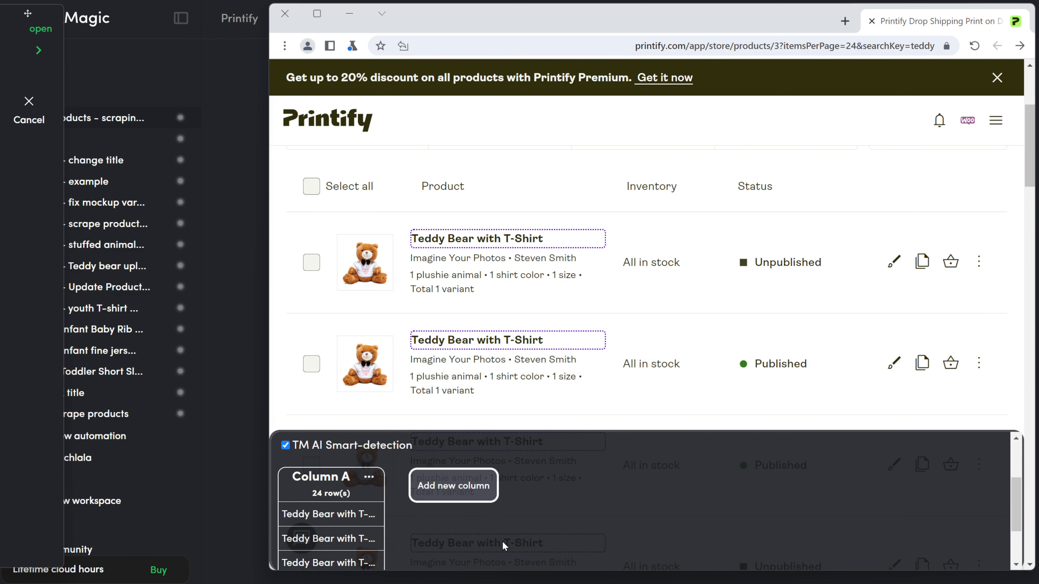
Step: Duplicate the product title column, set the copy to Scrape Links, and confirm the list scraping
{"action": "left_click", "coordinate": [374, 482]}
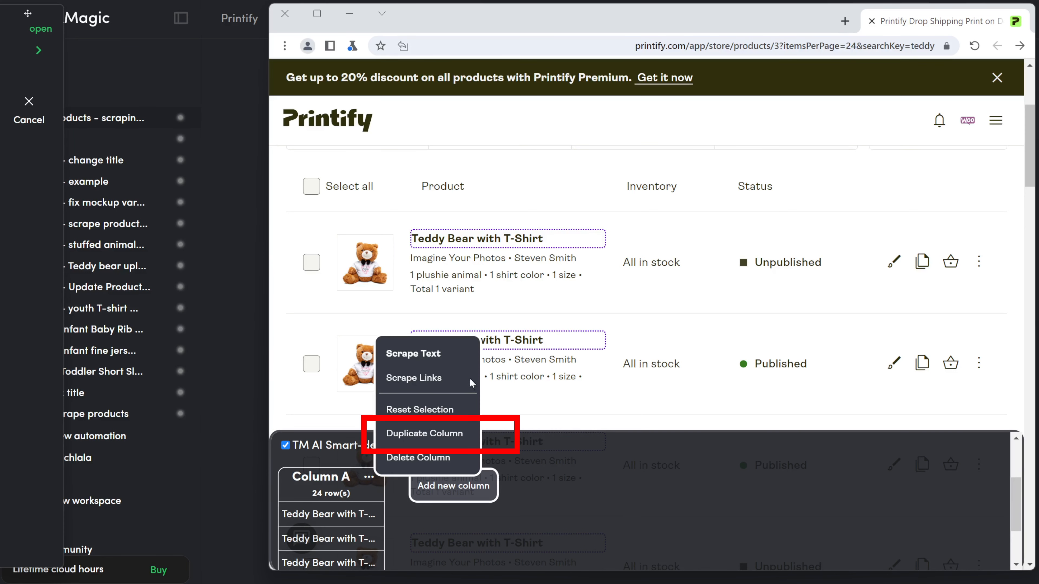
{"action": "left_click", "coordinate": [446, 434]}
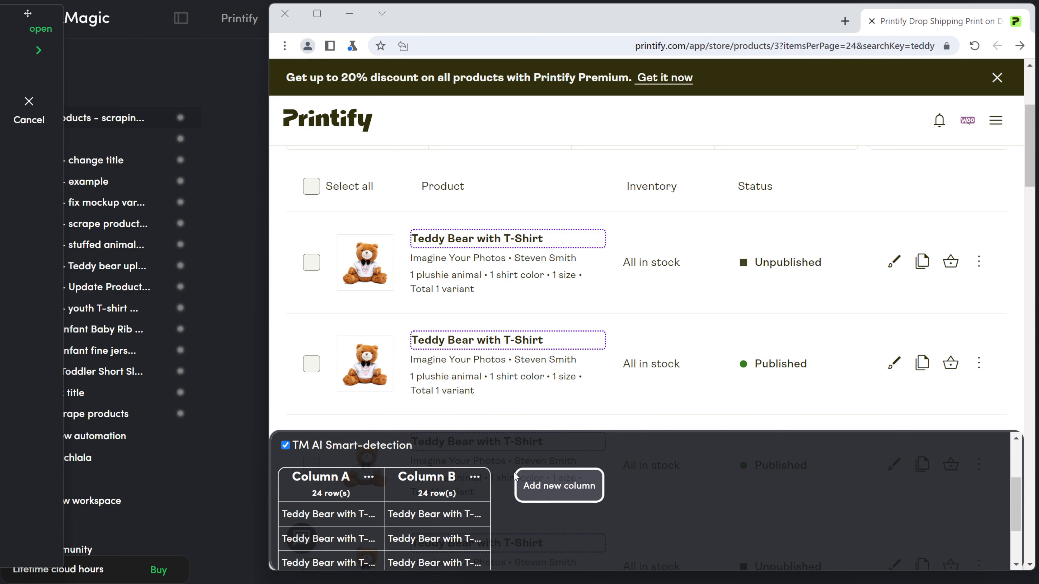
{"action": "left_click", "coordinate": [475, 478]}
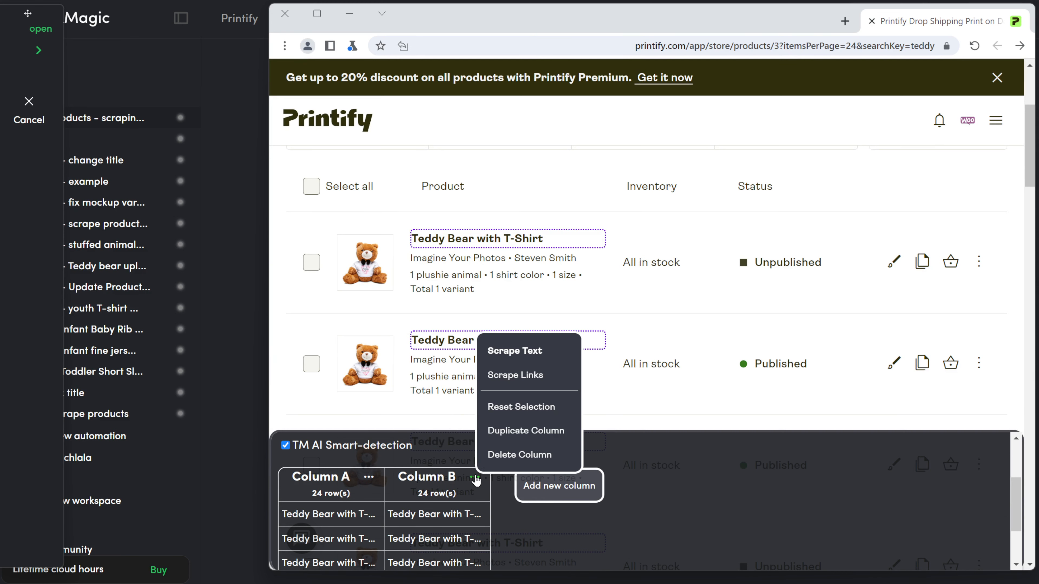
{"action": "left_click", "coordinate": [515, 375]}
{"action": "scroll", "coordinate": [458, 504], "scroll_direction": "down", "scroll_amount": 2}
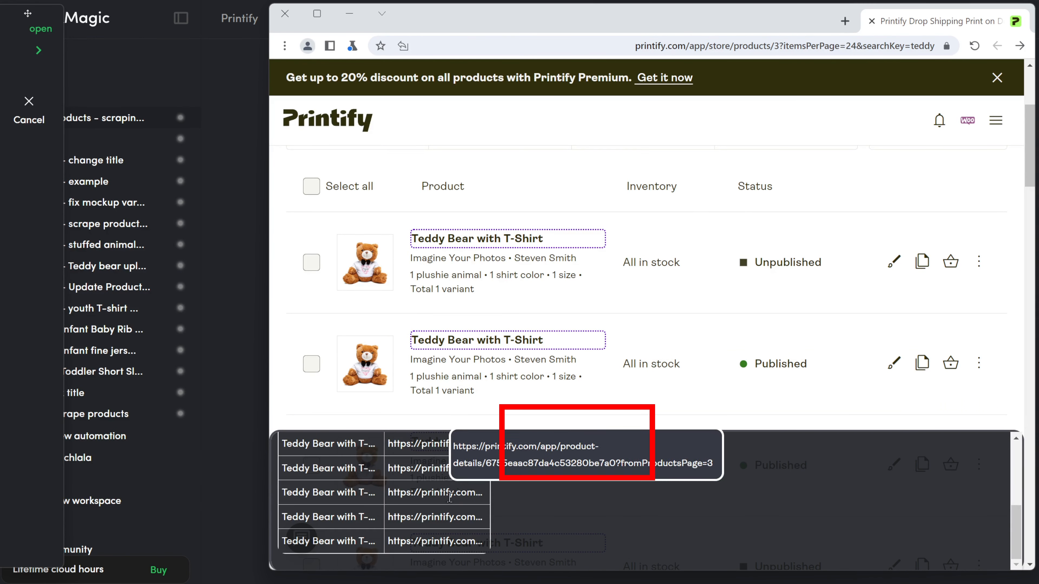
{"action": "scroll", "coordinate": [448, 497], "scroll_direction": "up", "scroll_amount": 2}
{"action": "left_click", "coordinate": [586, 448]}
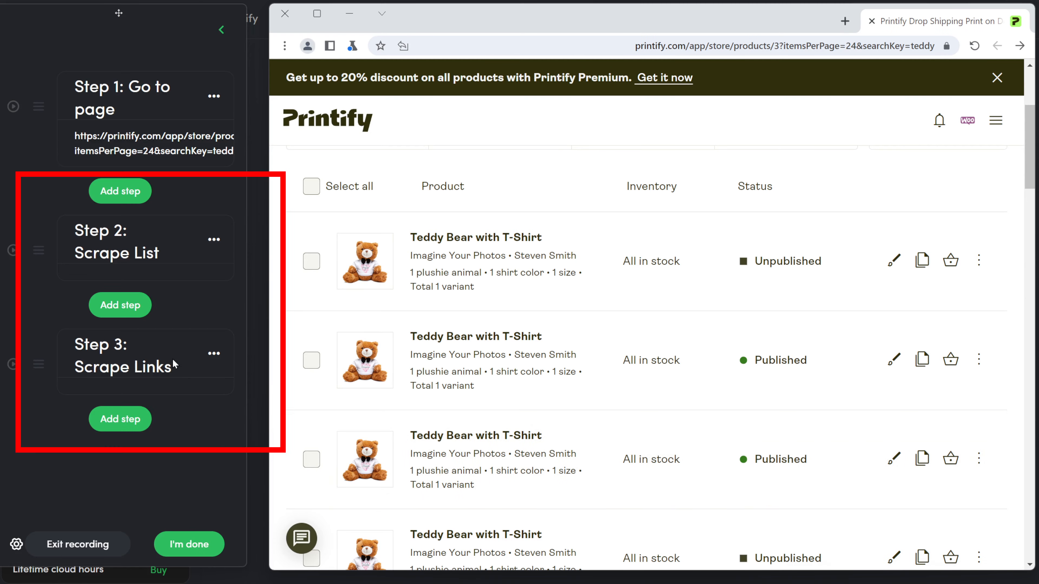
Step: Add a Click step that records the next-page arrow in the product list's pagination
{"action": "scroll", "coordinate": [607, 473], "scroll_direction": "down", "scroll_amount": 2}
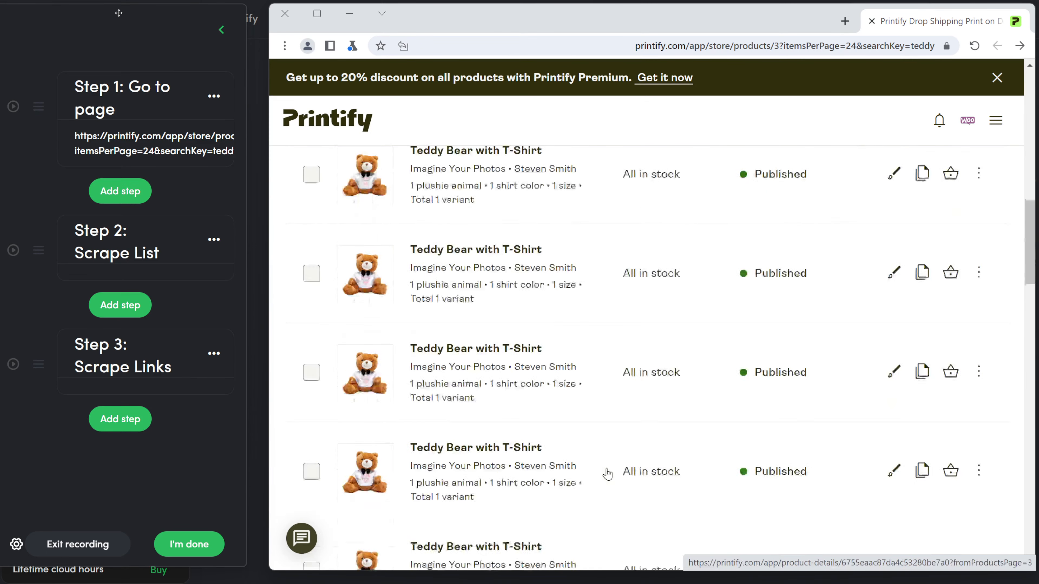
{"action": "scroll", "coordinate": [607, 474], "scroll_direction": "down", "scroll_amount": 5}
{"action": "left_click", "coordinate": [131, 419]}
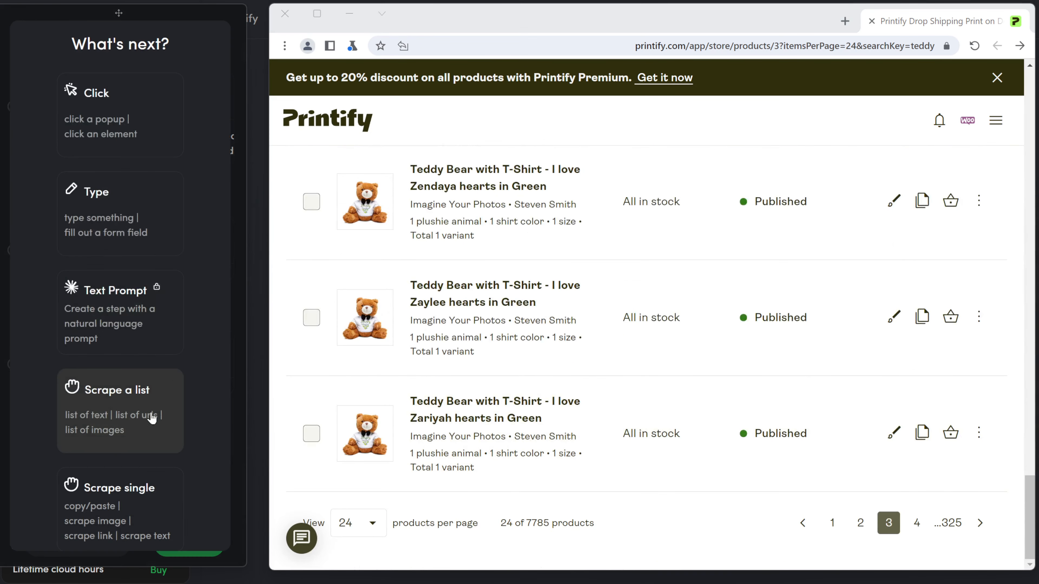
{"action": "left_click", "coordinate": [138, 130]}
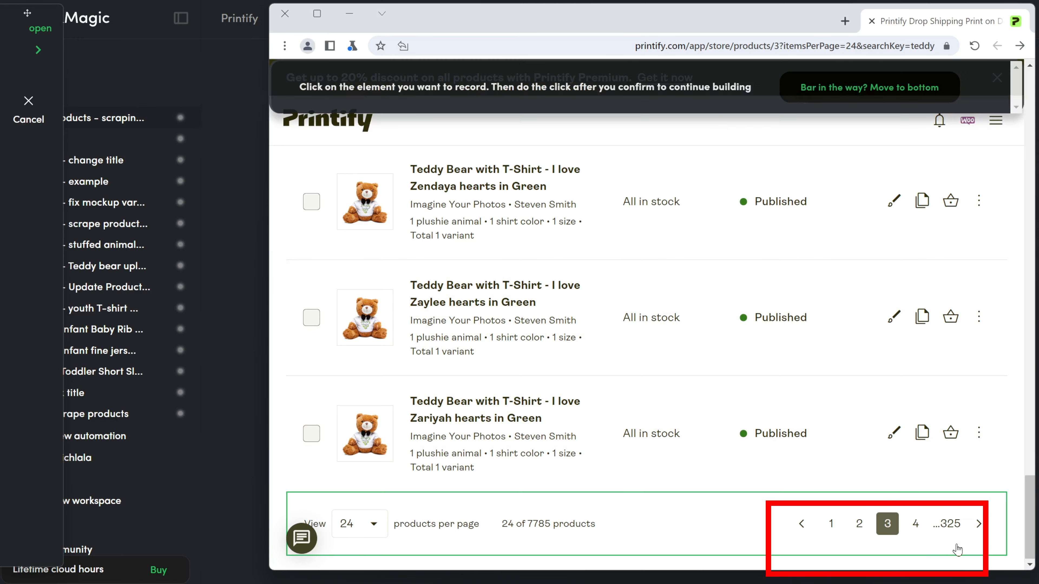
{"action": "left_click", "coordinate": [986, 528]}
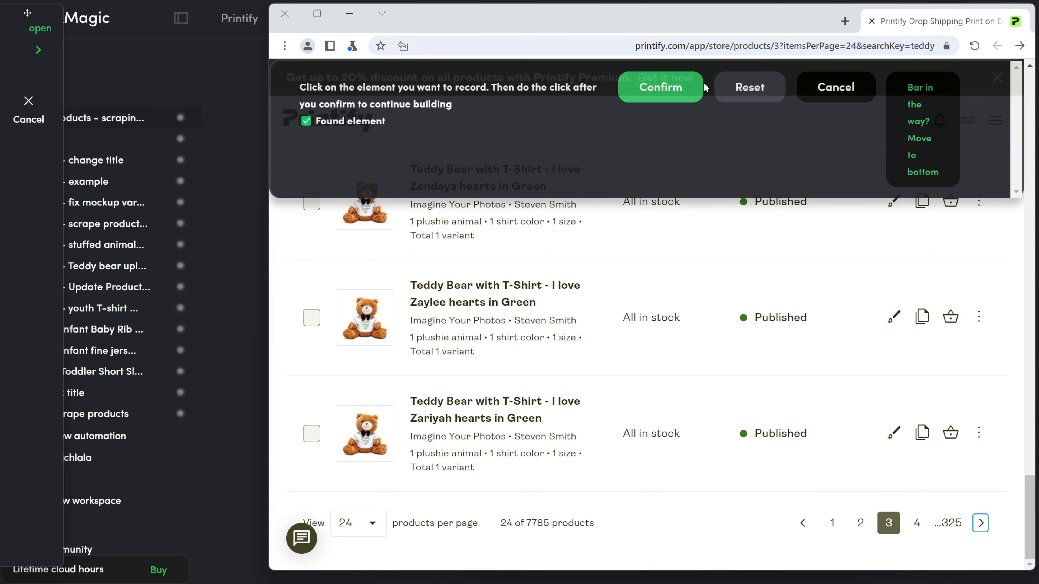
{"action": "left_click", "coordinate": [681, 100]}
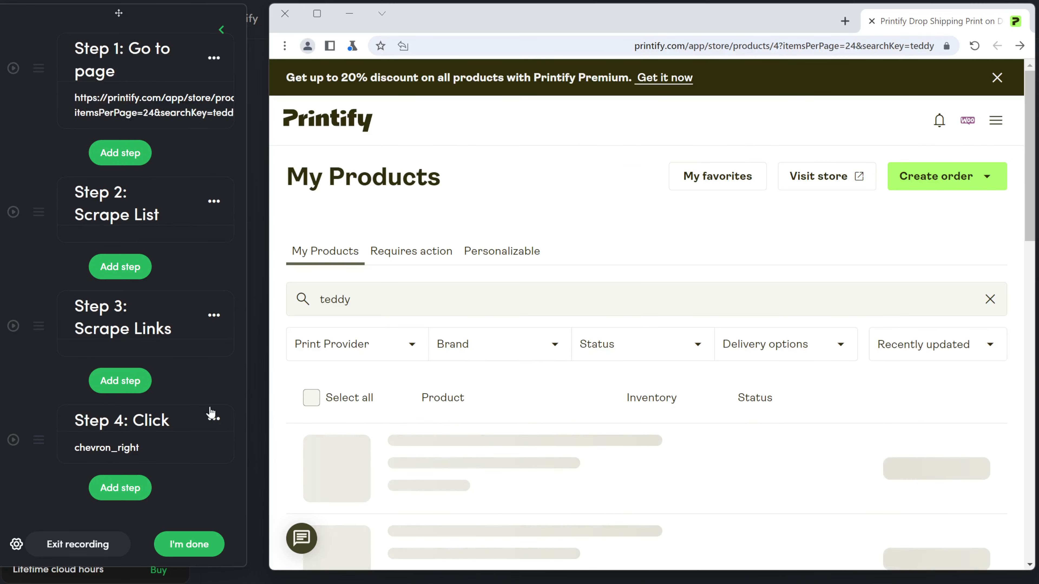
Step: Add a Delay step of 0.1 minutes after the next-page click
{"action": "left_click", "coordinate": [132, 494]}
{"action": "scroll", "coordinate": [139, 292], "scroll_direction": "down", "scroll_amount": 8}
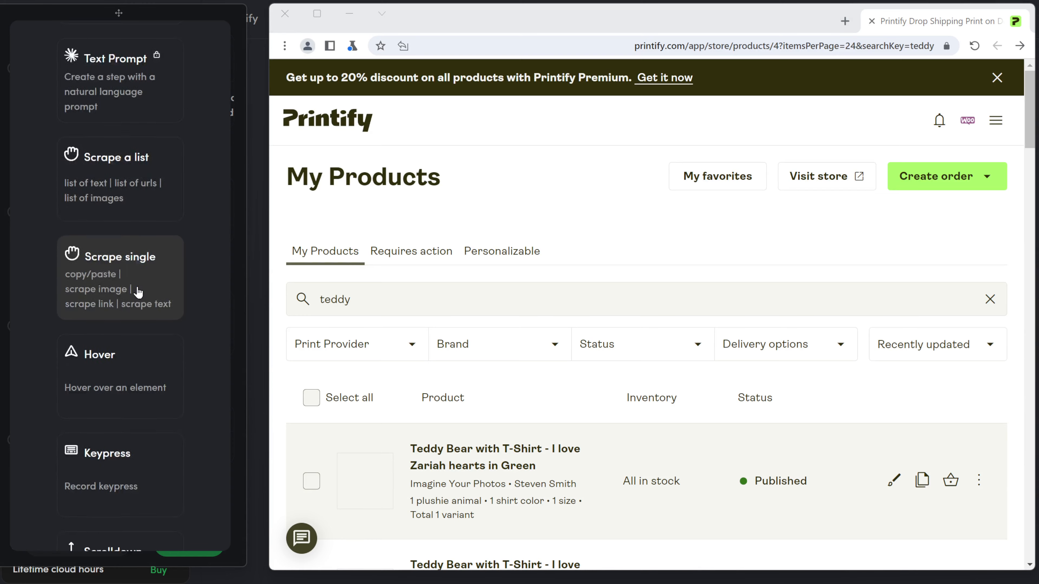
{"action": "scroll", "coordinate": [138, 292], "scroll_direction": "down", "scroll_amount": 6}
{"action": "left_click", "coordinate": [88, 328]}
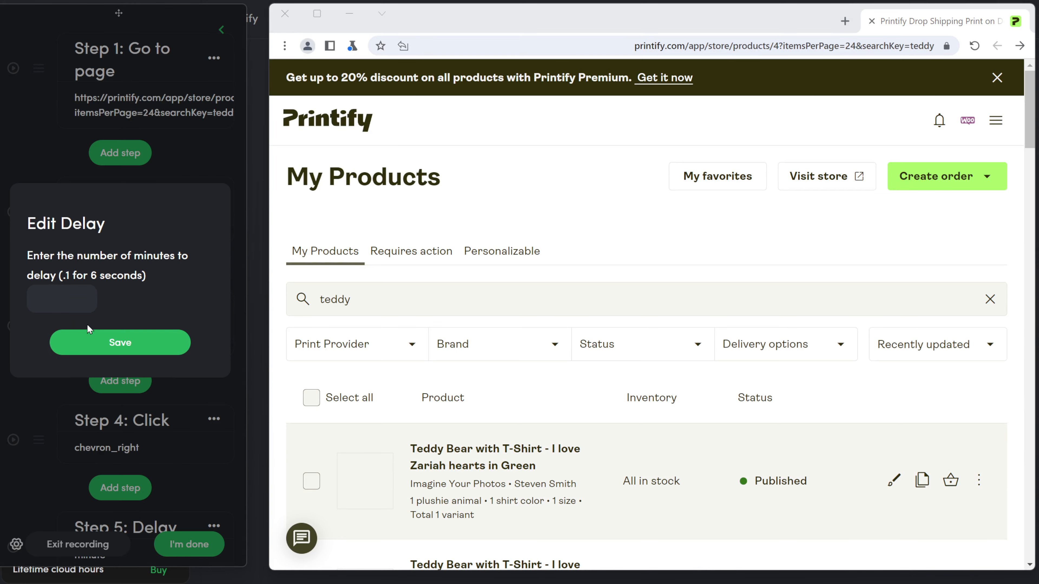
{"action": "type", "text": "0.1"}
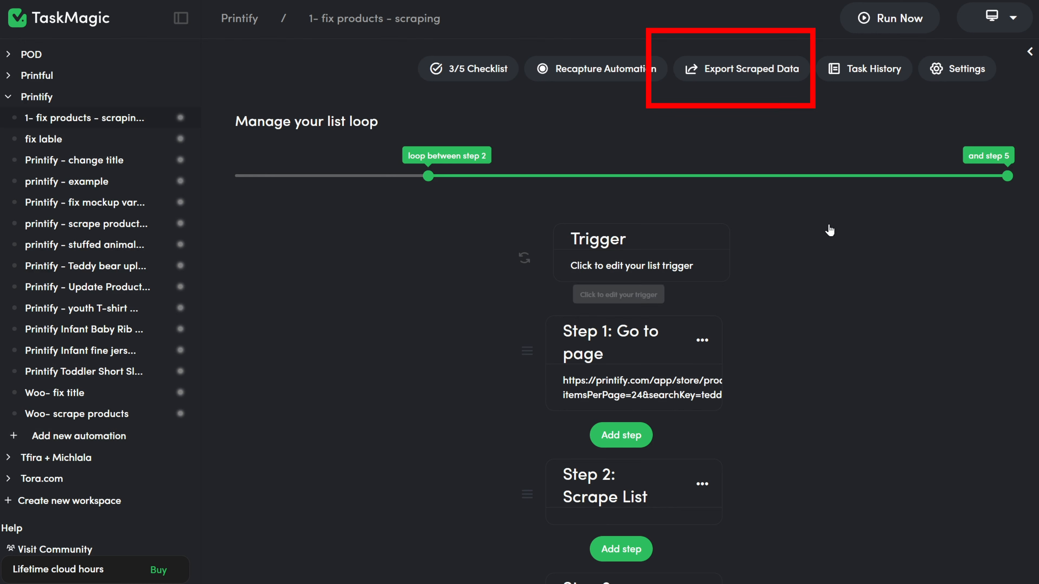
Step: Open the scraped data export, and in Google Sheets share "scrape products" with TaskMagic's automations e-mail address as Editor
{"action": "left_click", "coordinate": [734, 73]}
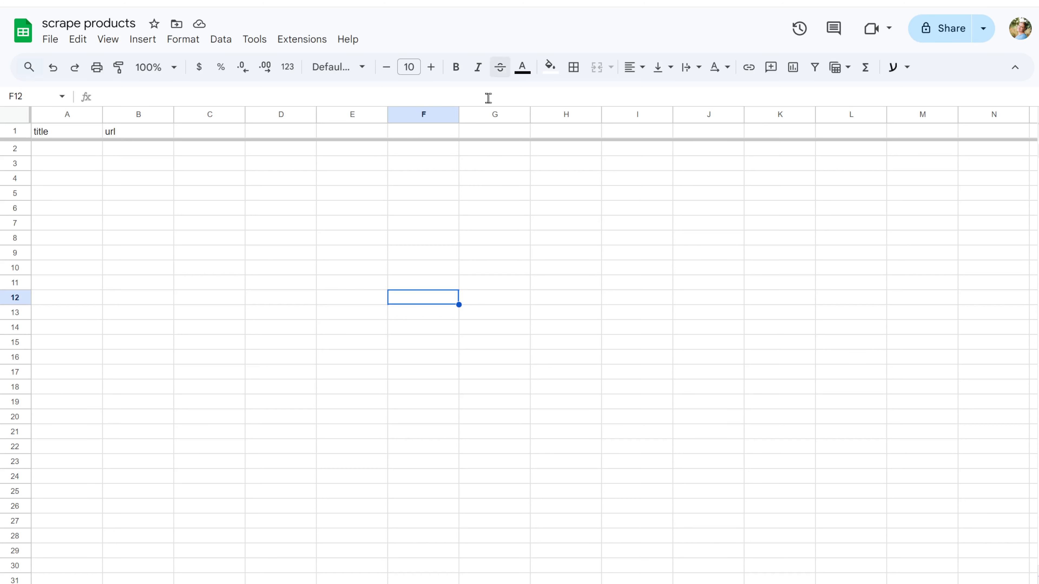
{"action": "left_click", "coordinate": [959, 37]}
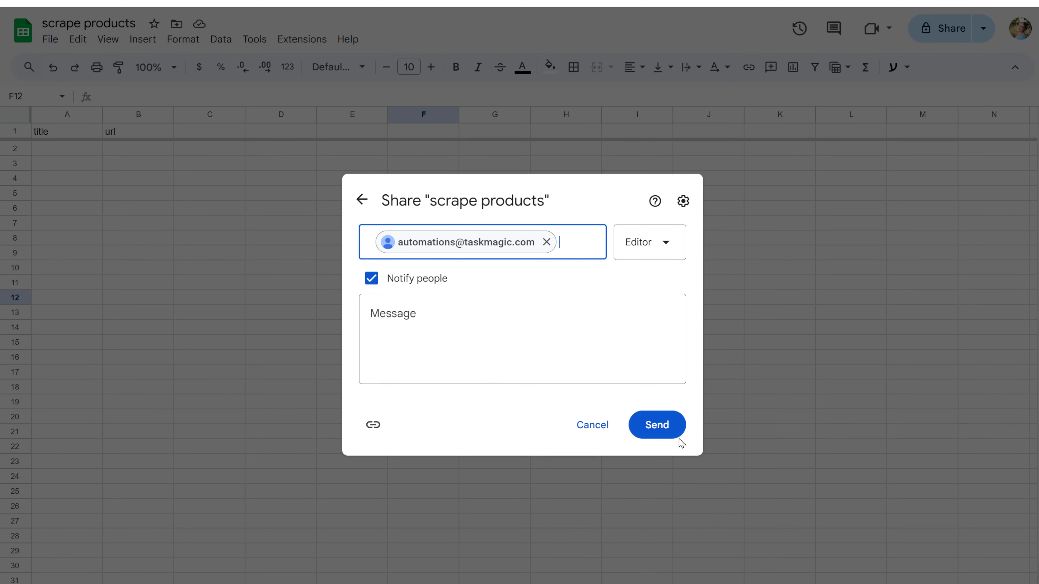
{"action": "left_click", "coordinate": [665, 430]}
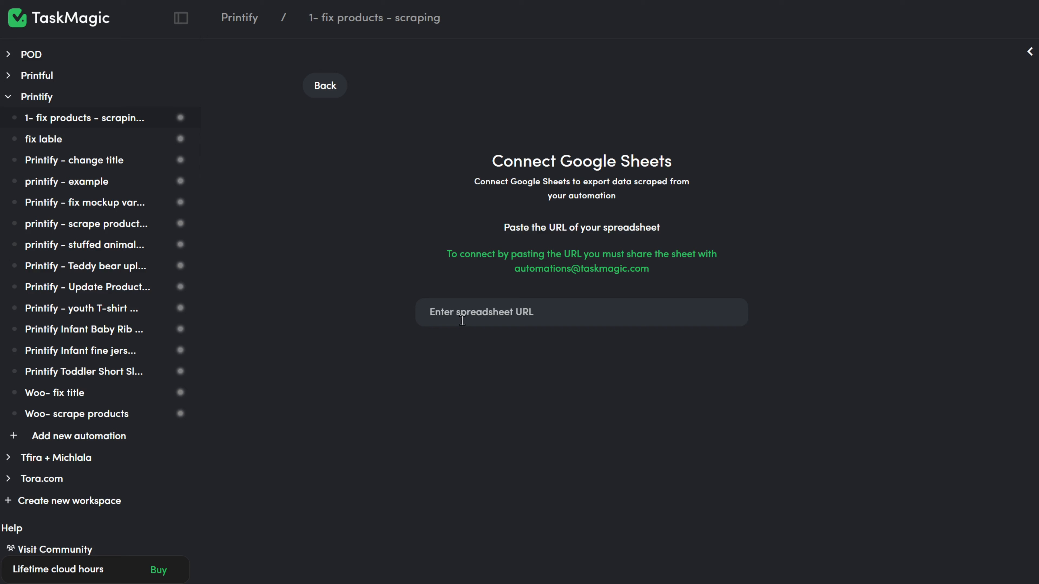
Step: Connect the scraped data export to the shared spreadsheet's URL, select worksheet Sheet1, and accept its title and url headers
{"action": "left_click", "coordinate": [461, 320]}
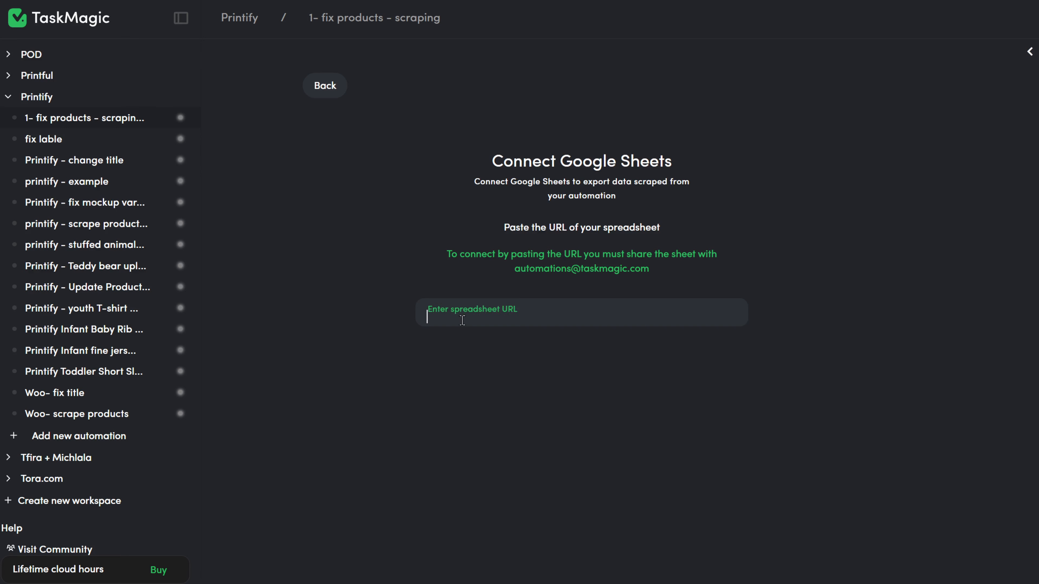
{"action": "key", "text": "ctrl+v"}
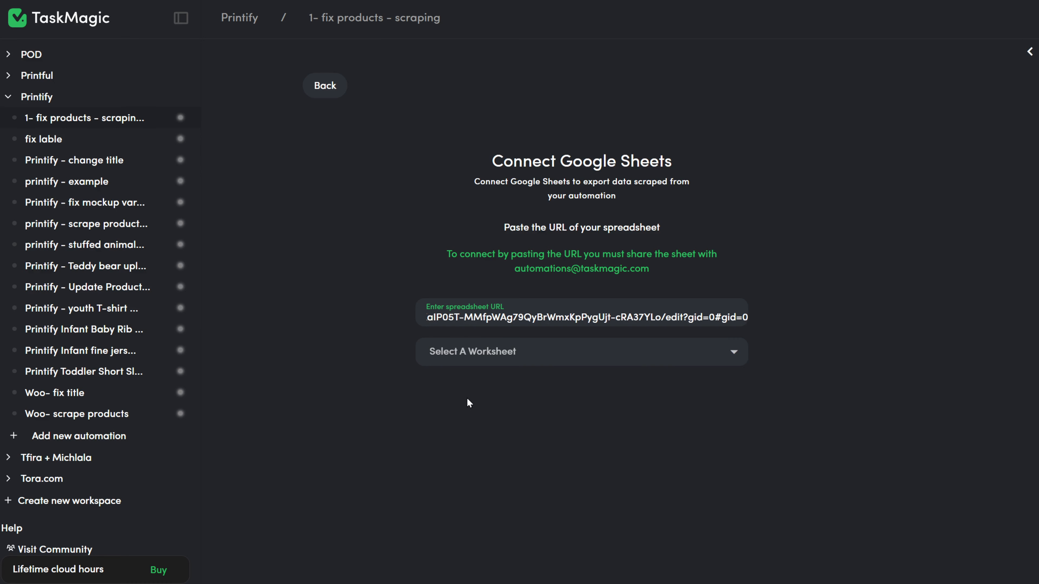
{"action": "left_click", "coordinate": [595, 351]}
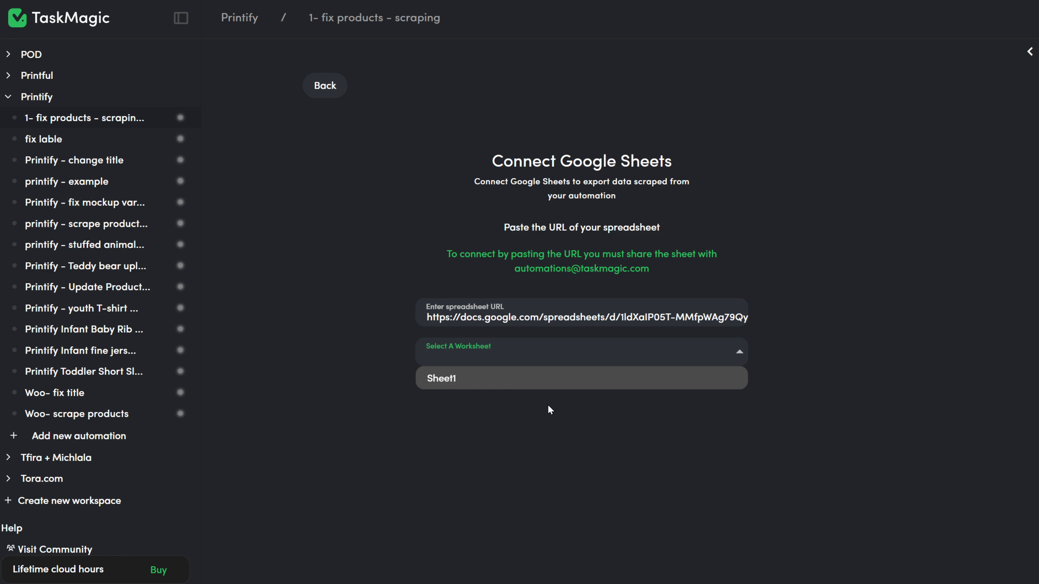
{"action": "left_click", "coordinate": [572, 386]}
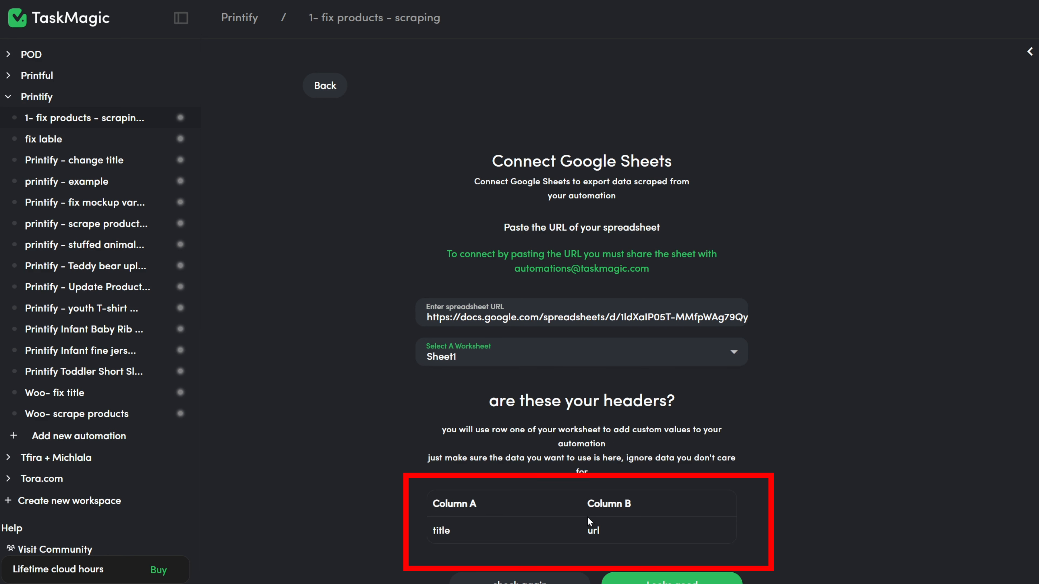
{"action": "scroll", "coordinate": [507, 542], "scroll_direction": "down", "scroll_amount": 3}
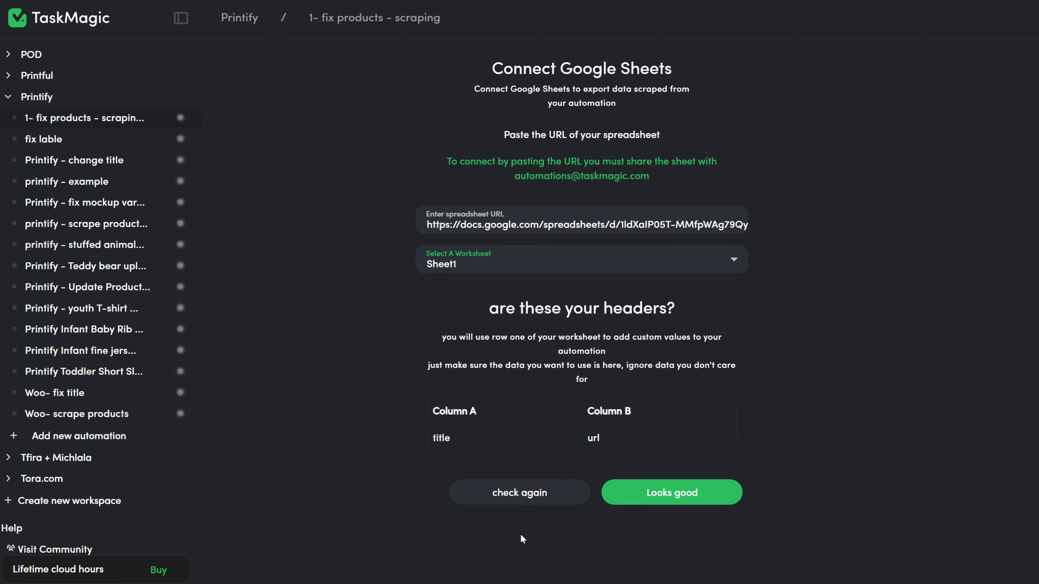
{"action": "left_click", "coordinate": [686, 499]}
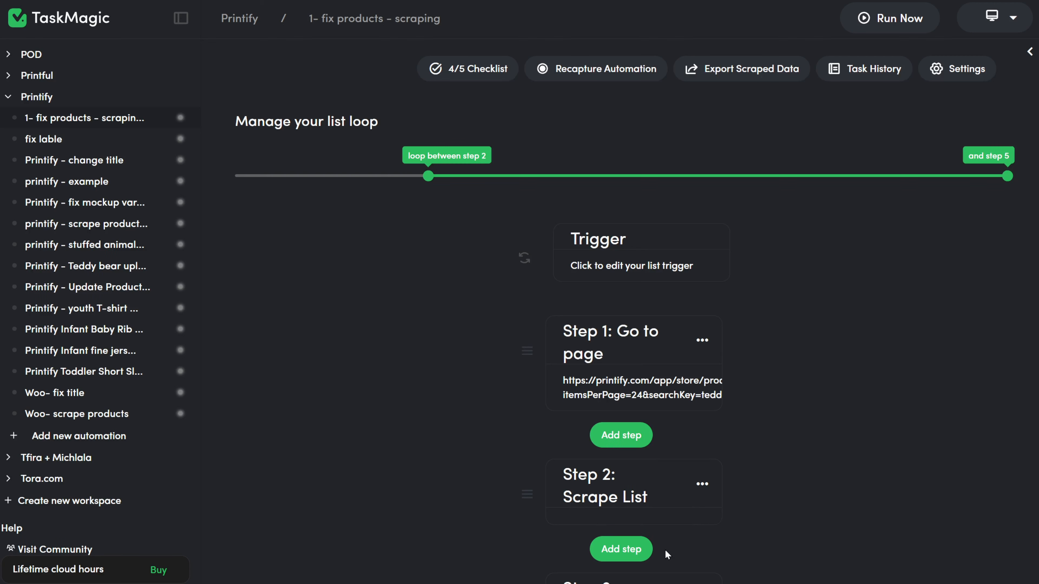
Step: Set the list loop to run between step 2 and step 5
{"action": "left_click_drag", "start_coordinate": [427, 171], "coordinate": [1006, 176]}
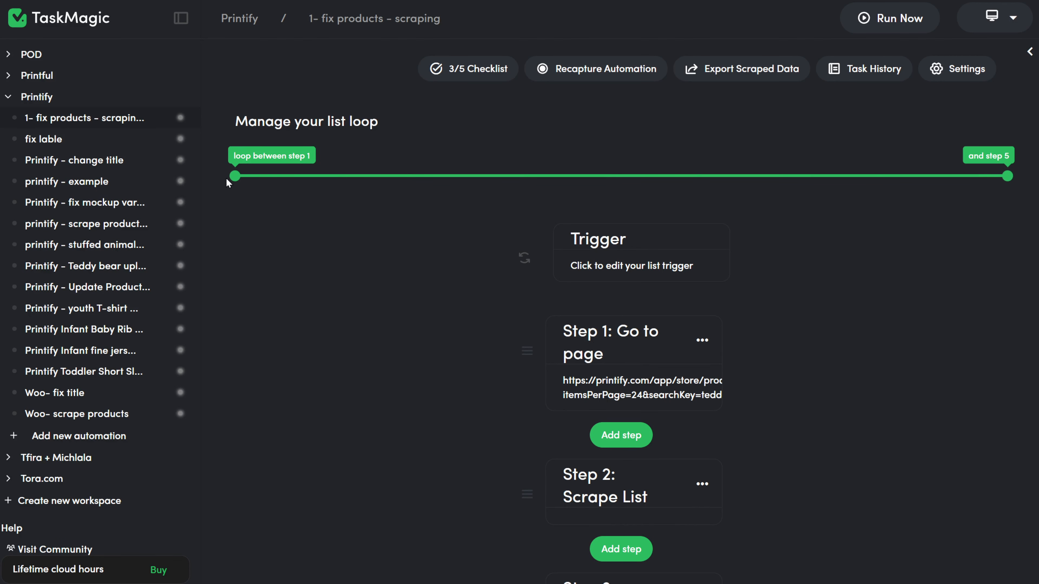
{"action": "left_click_drag", "start_coordinate": [227, 180], "coordinate": [343, 185]}
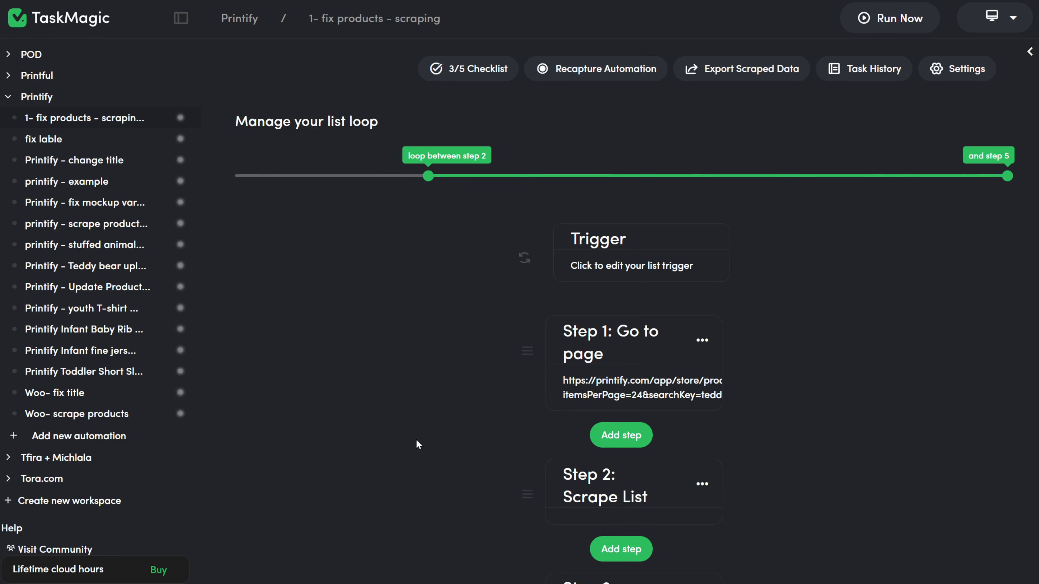
Step: Confirm the list trigger's schedule with 20 loops and run the scraping automation from the desktop
{"action": "left_click", "coordinate": [611, 267]}
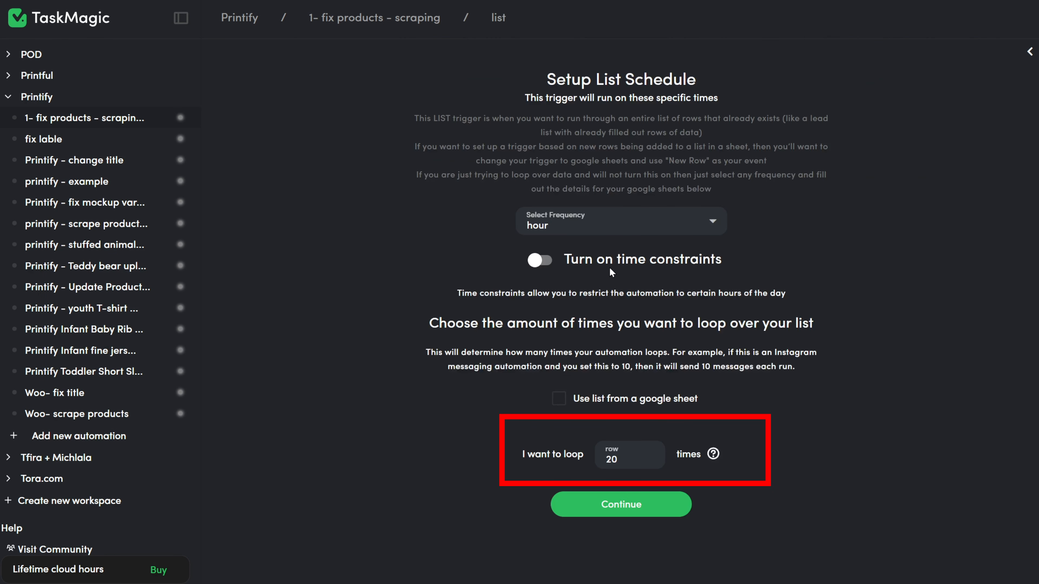
{"action": "left_click", "coordinate": [619, 496]}
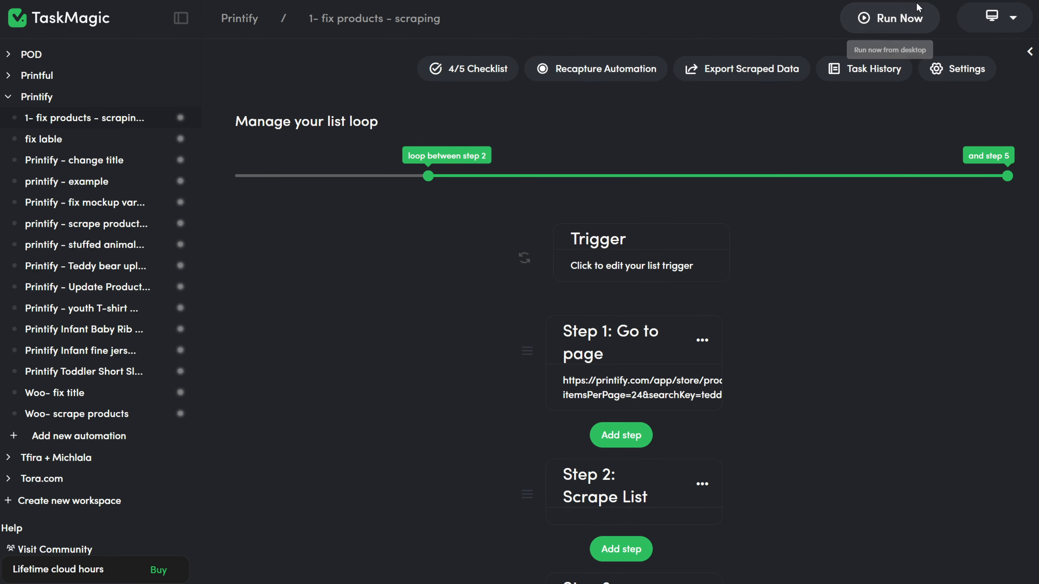
{"action": "left_click", "coordinate": [906, 18]}
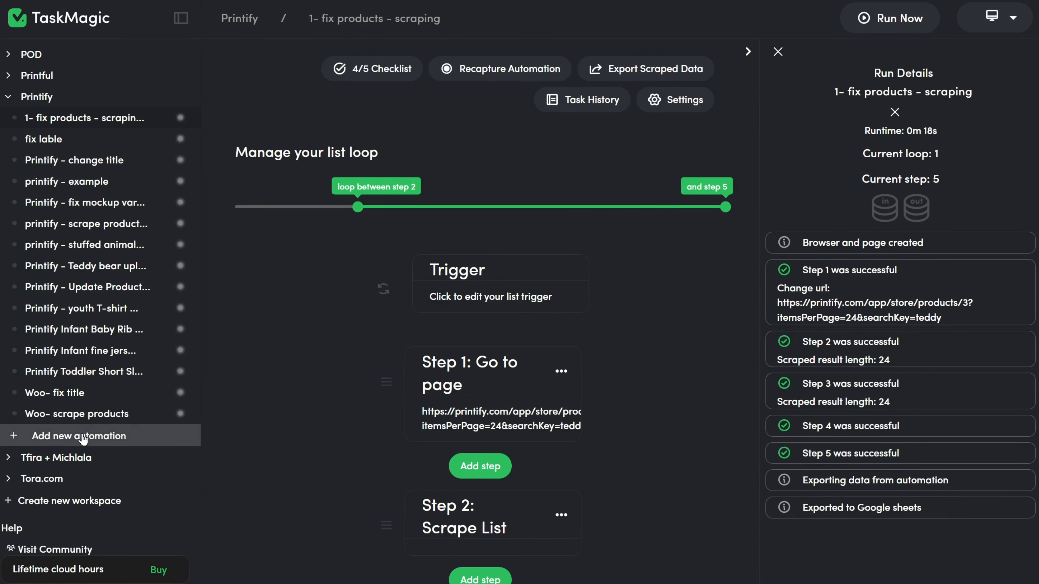
Step: Create a new Web automation in the Printify workspace named "2 - fix products - pricing"
{"action": "left_click", "coordinate": [80, 436]}
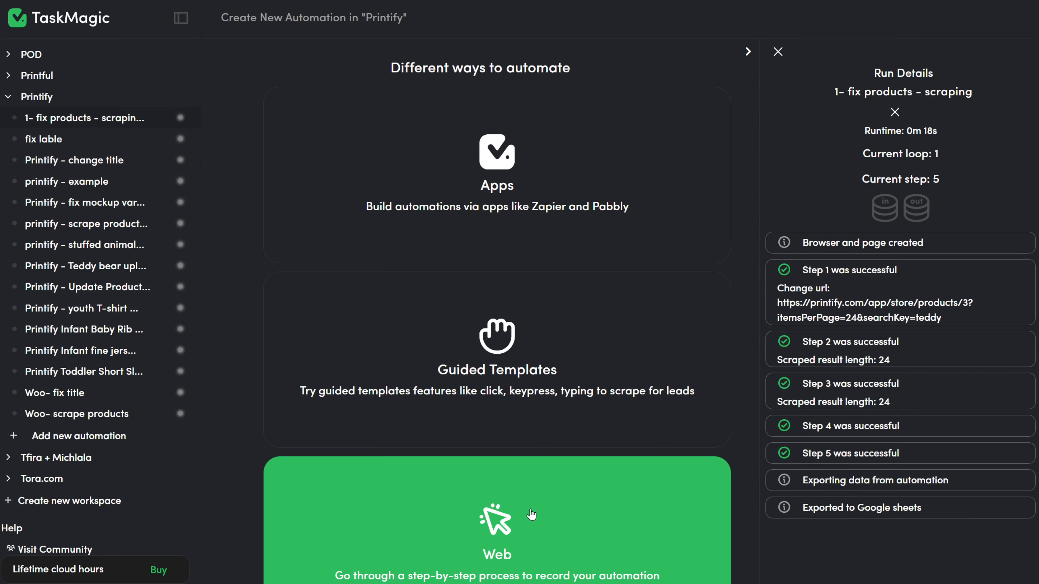
{"action": "left_click", "coordinate": [597, 488]}
{"action": "left_click", "coordinate": [399, 295]}
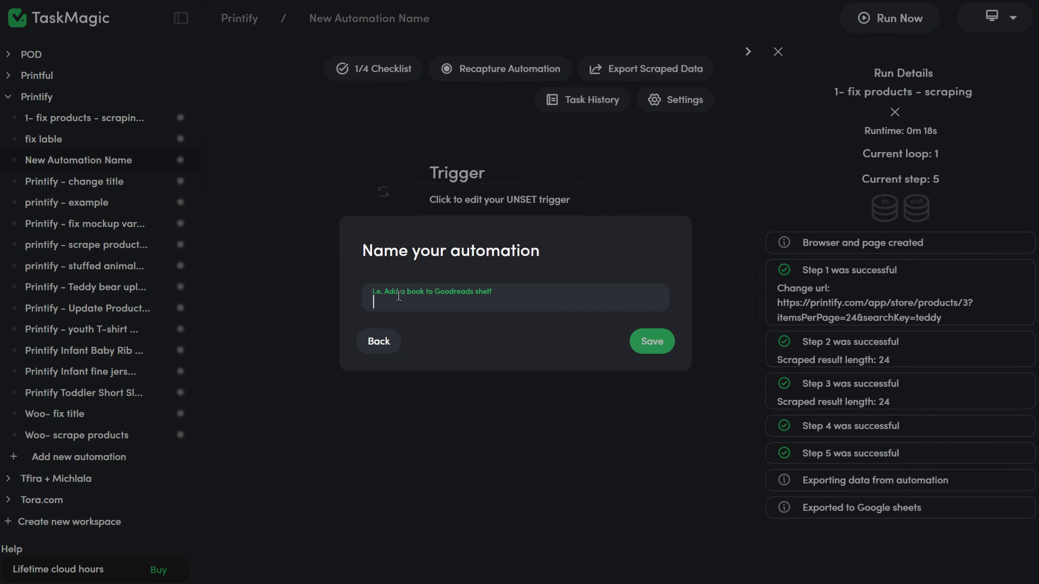
{"action": "type", "text": "2 - fix products - pricing"}
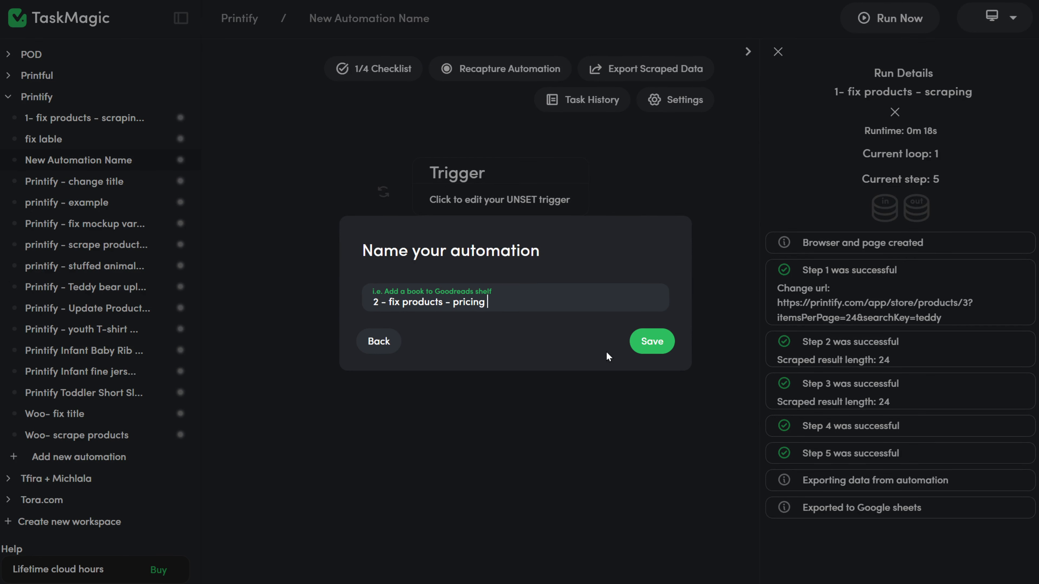
{"action": "left_click", "coordinate": [650, 341]}
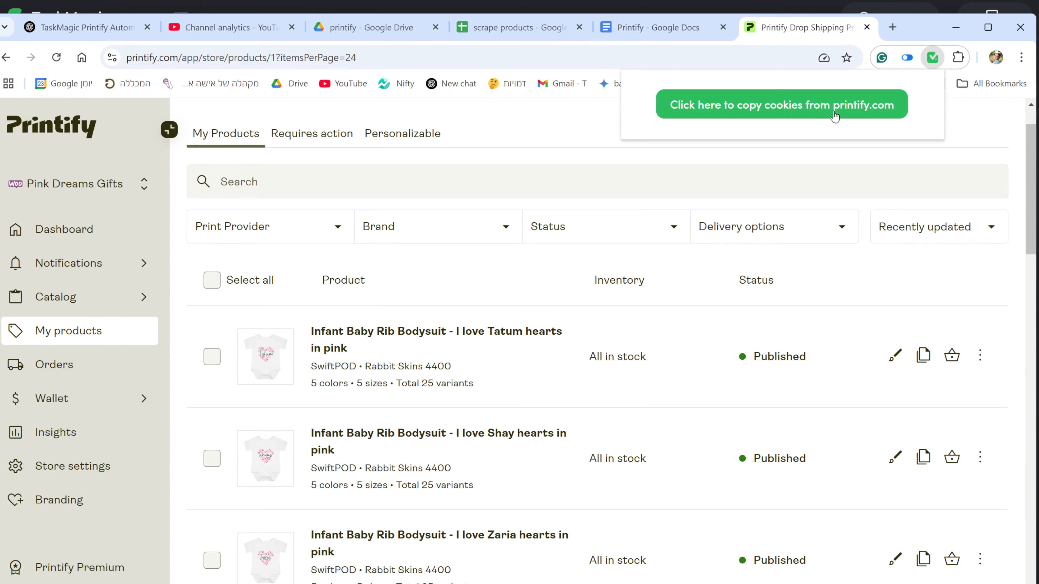
Step: Copy the printify.com cookies in the browser and paste them into the Cookies/Profiles settings of the new automation
{"action": "left_click", "coordinate": [683, 97]}
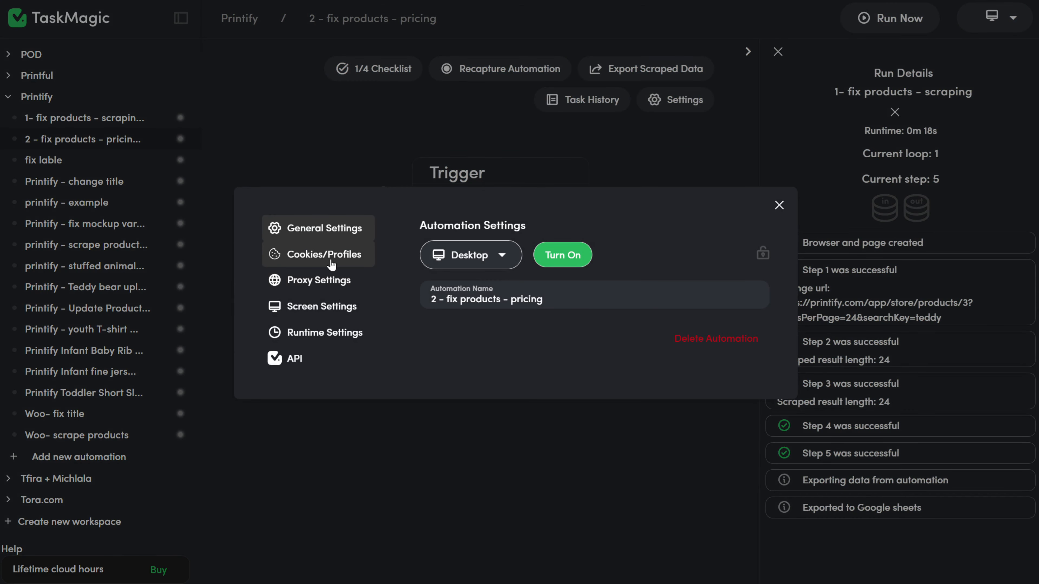
{"action": "left_click", "coordinate": [331, 262]}
{"action": "left_click", "coordinate": [474, 319]}
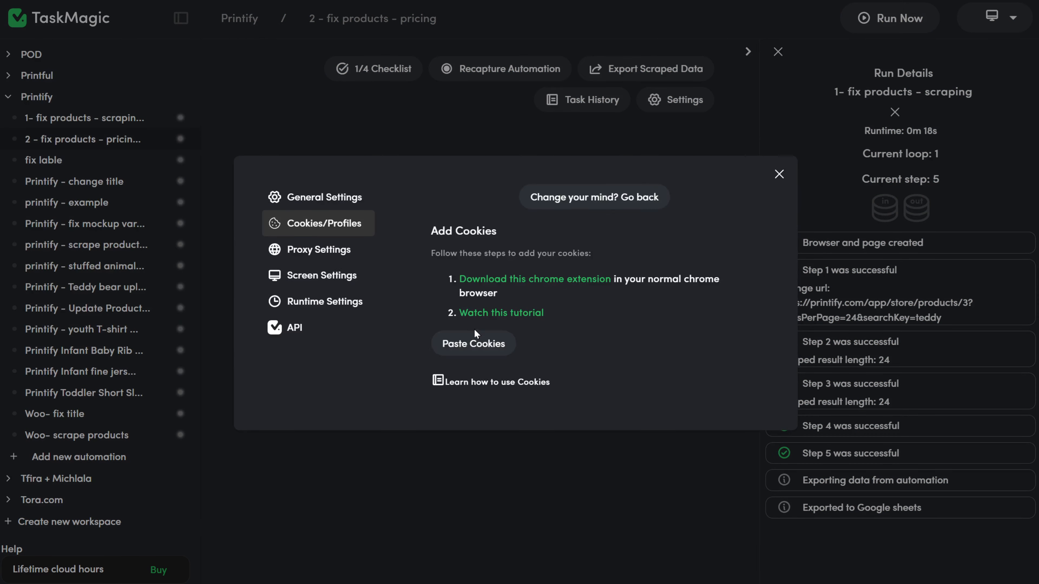
{"action": "left_click", "coordinate": [474, 344]}
{"action": "left_click", "coordinate": [780, 97]}
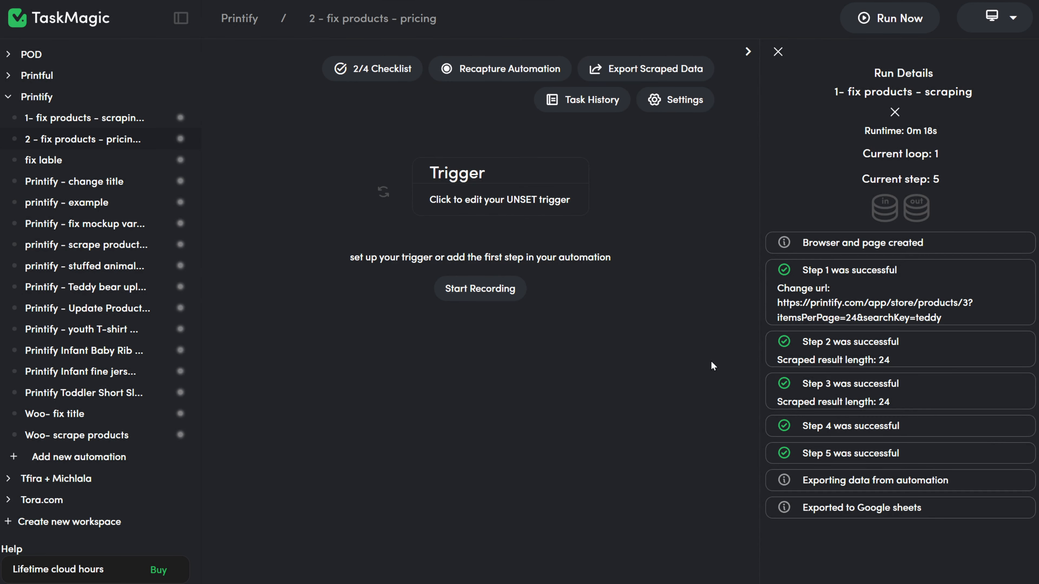
Step: Set up a list trigger that uses a Google Sheet, connecting the scraped products spreadsheet's Sheet1 and accepting its title and url headers
{"action": "left_click", "coordinate": [478, 230]}
{"action": "left_click", "coordinate": [638, 382]}
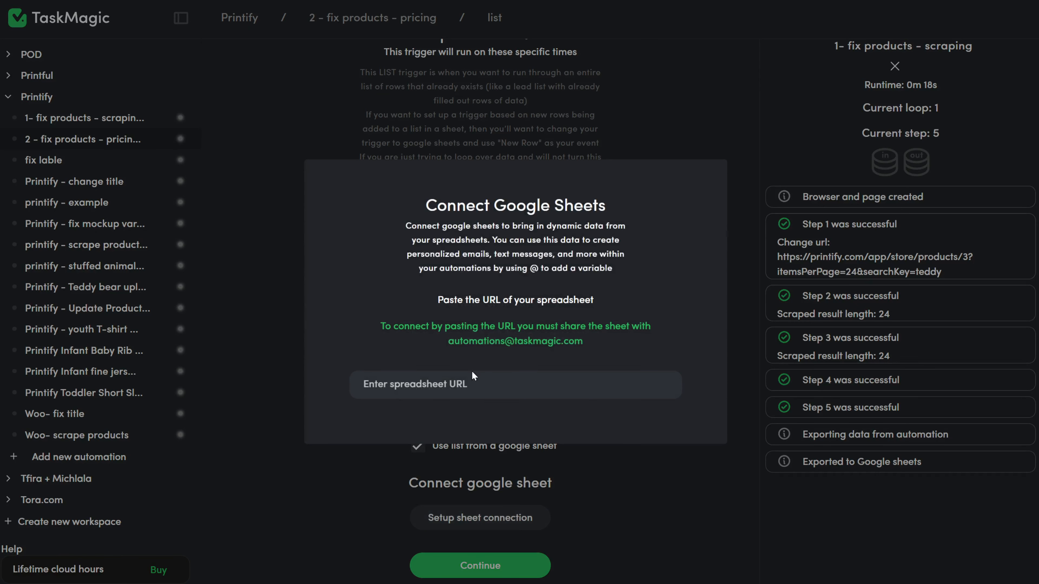
{"action": "left_click", "coordinate": [472, 370]}
{"action": "key", "text": "ctrl+v"}
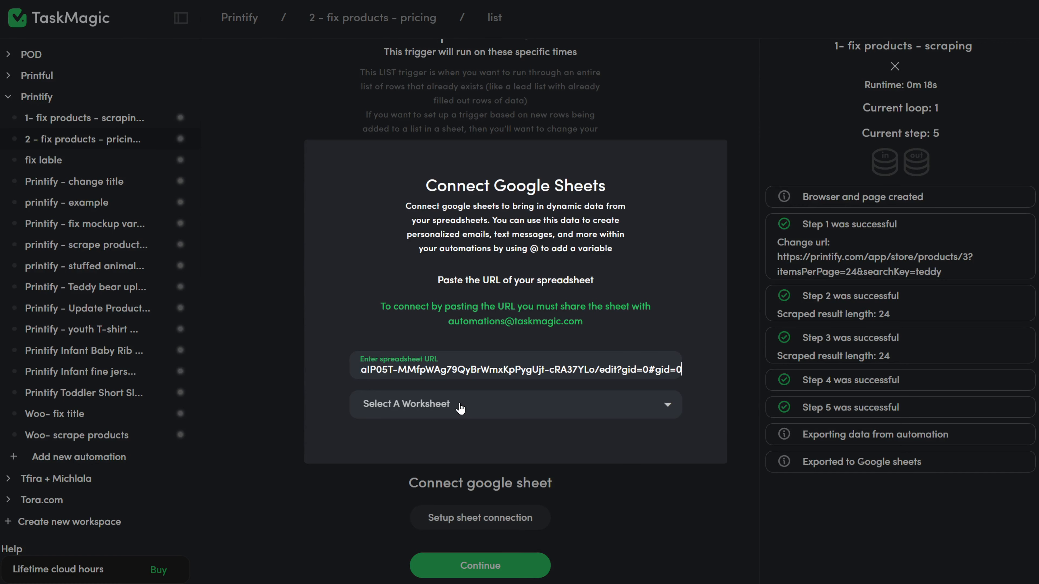
{"action": "left_click", "coordinate": [460, 405]}
{"action": "left_click", "coordinate": [462, 430]}
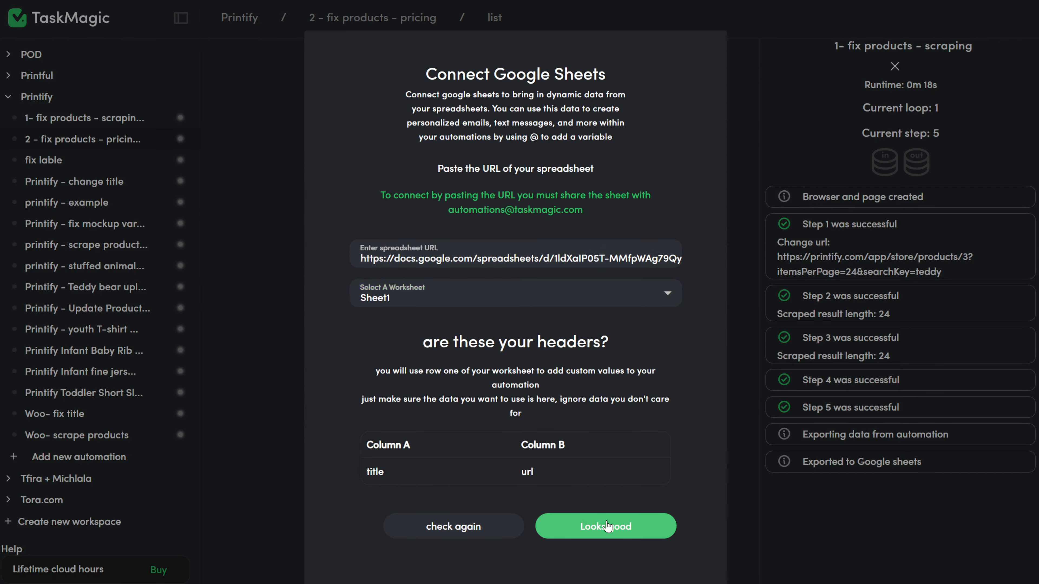
{"action": "left_click", "coordinate": [607, 527]}
{"action": "scroll", "coordinate": [573, 510], "scroll_direction": "down", "scroll_amount": 2}
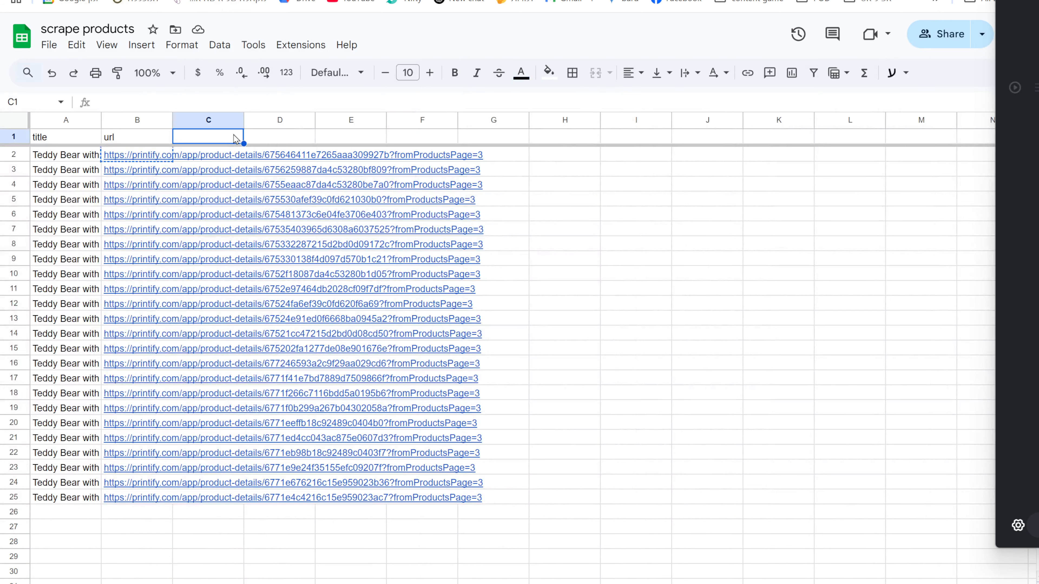
Step: In the "scrape products" Google Sheet, add a "price" header in C1 and enter 59 in C2
{"action": "type", "text": "price"}
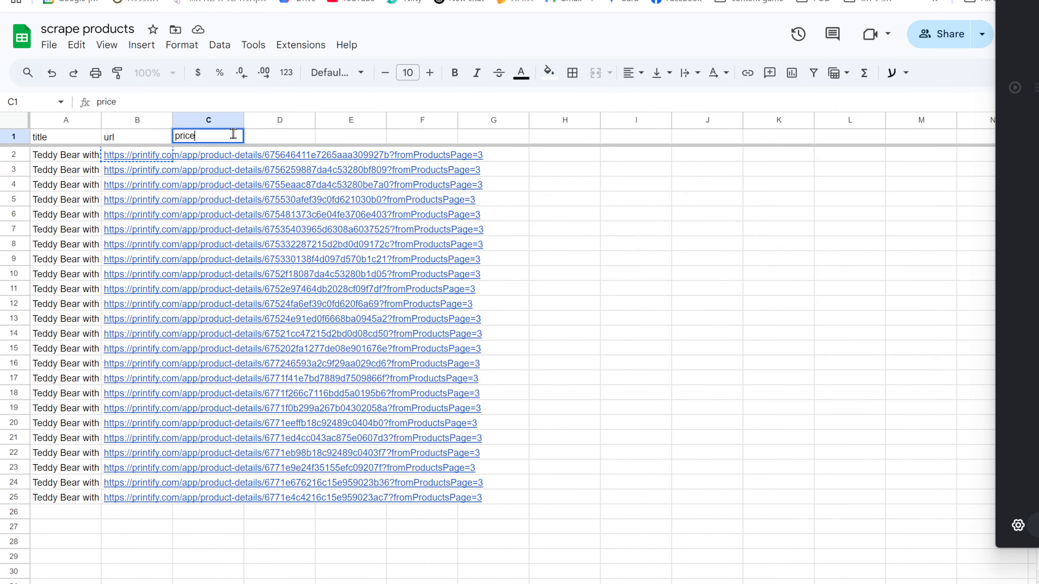
{"action": "left_click", "coordinate": [231, 159]}
{"action": "type", "text": "59"}
{"action": "left_click", "coordinate": [353, 184]}
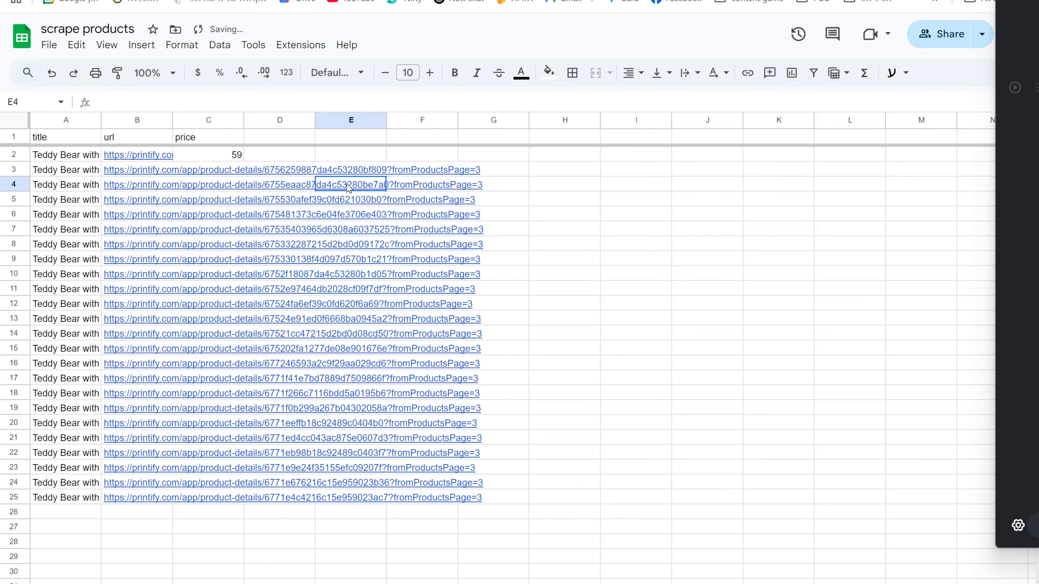
Step: Fill in the price column down the product rows, entering 39 and 69 for further products
{"action": "left_click", "coordinate": [228, 155]}
{"action": "left_click", "coordinate": [229, 244]}
{"action": "left_click_drag", "start_coordinate": [237, 220], "coordinate": [231, 497]}
{"action": "type", "text": "39"}
{"action": "left_click", "coordinate": [250, 245]}
{"action": "left_click", "coordinate": [239, 245]}
{"action": "left_click", "coordinate": [233, 348]}
{"action": "type", "text": "69"}
{"action": "key", "text": "Tab"}
{"action": "left_click", "coordinate": [236, 348]}
{"action": "left_click", "coordinate": [539, 394]}
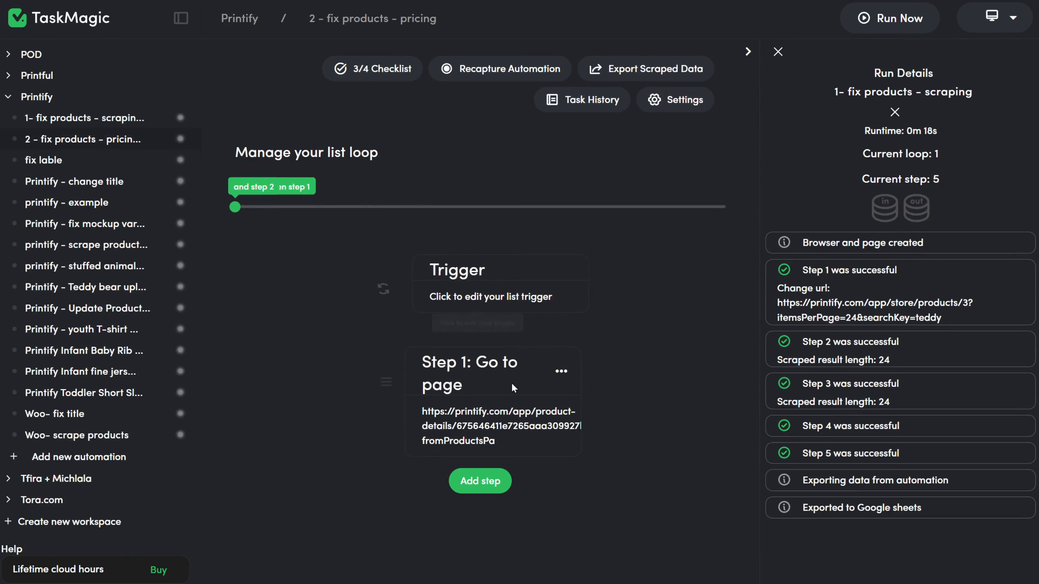
Step: Recheck the list trigger's connection to Sheet1 in TaskMagic and accept the title, url and price headers
{"action": "left_click", "coordinate": [536, 306]}
{"action": "scroll", "coordinate": [482, 397], "scroll_direction": "down", "scroll_amount": 3}
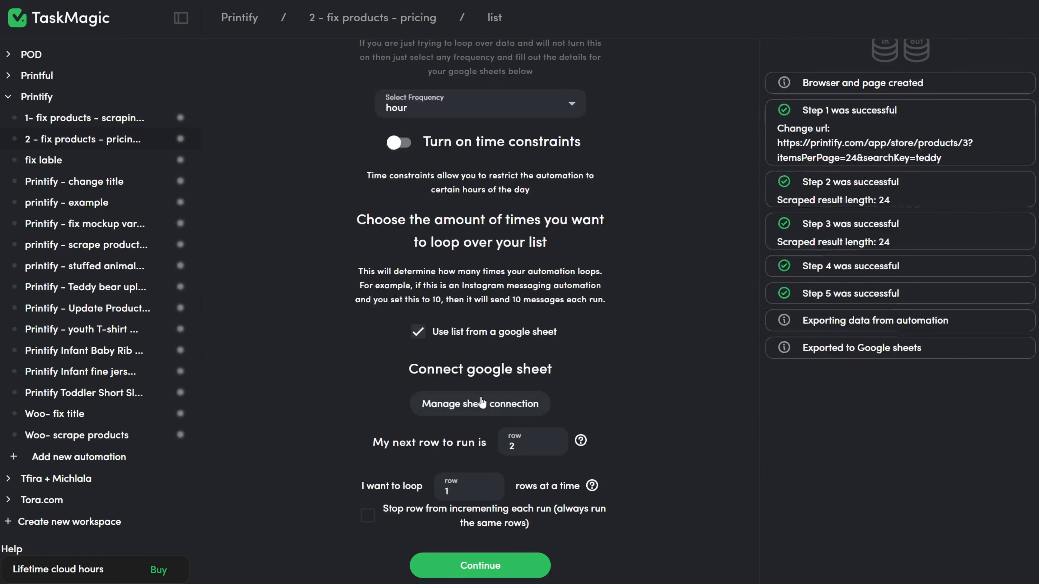
{"action": "left_click", "coordinate": [480, 399]}
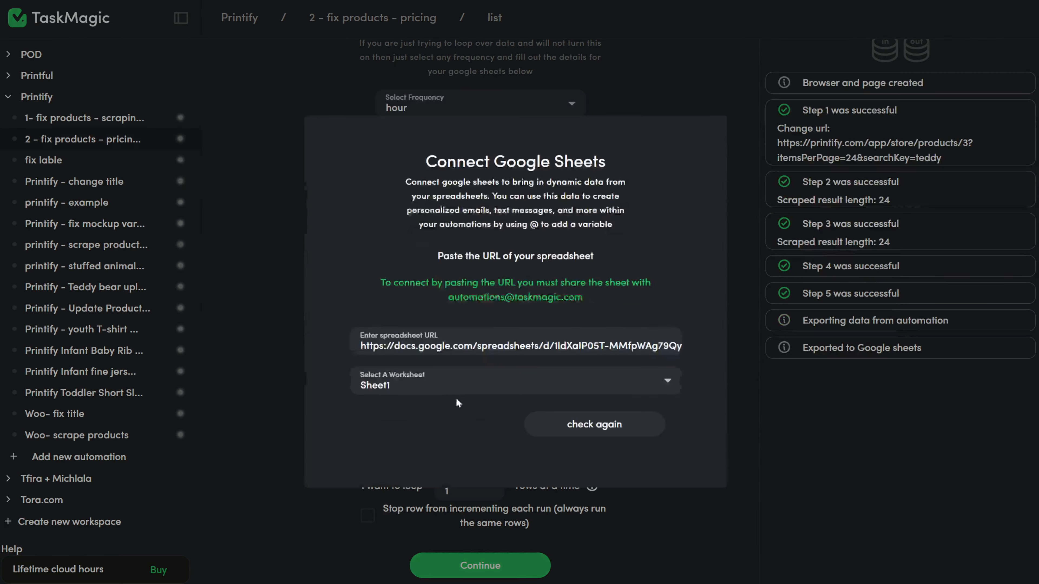
{"action": "left_click", "coordinate": [604, 433]}
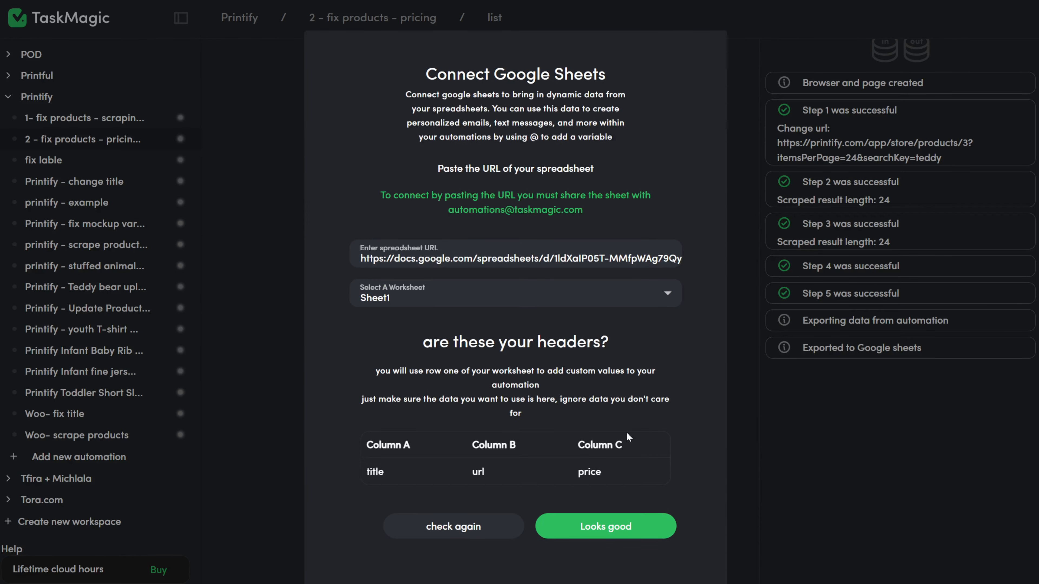
{"action": "left_click", "coordinate": [625, 527]}
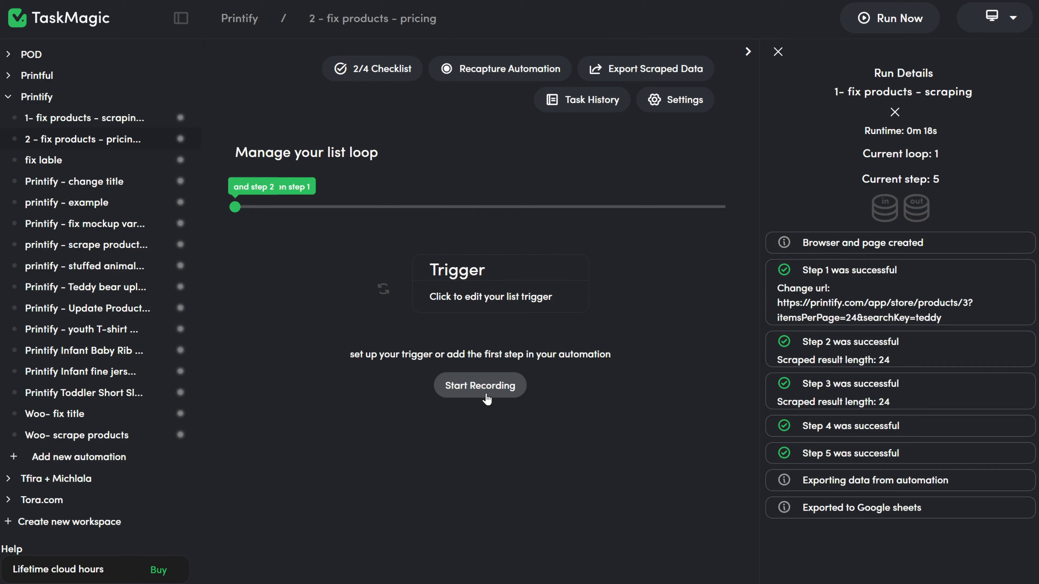
Step: Start recording the automation and add a Go to page step with the product URL from cell B2 of "scrape products"
{"action": "left_click", "coordinate": [483, 386]}
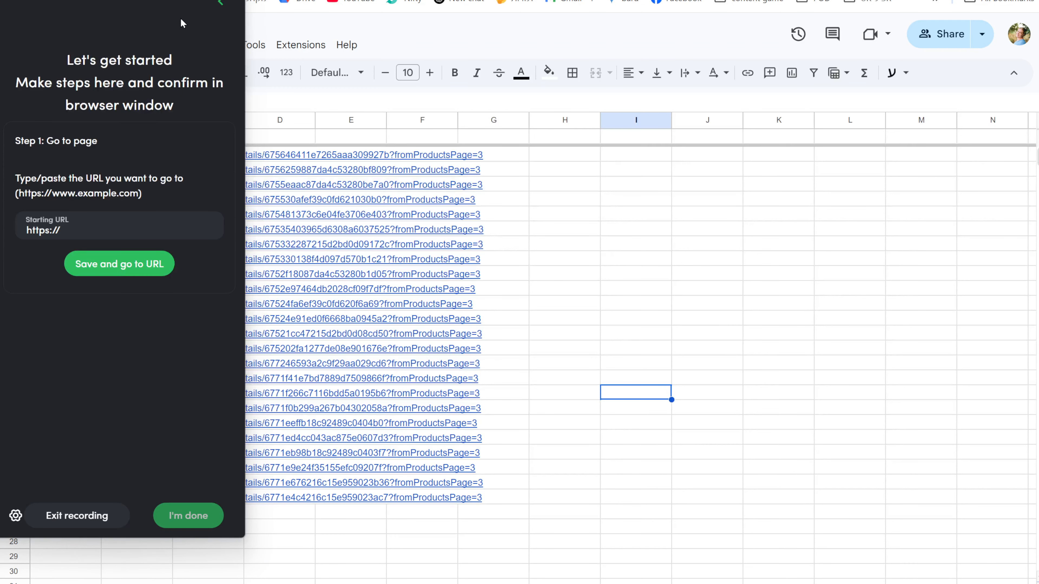
{"action": "left_click_drag", "start_coordinate": [183, 23], "coordinate": [681, 53]}
{"action": "left_click", "coordinate": [141, 156]}
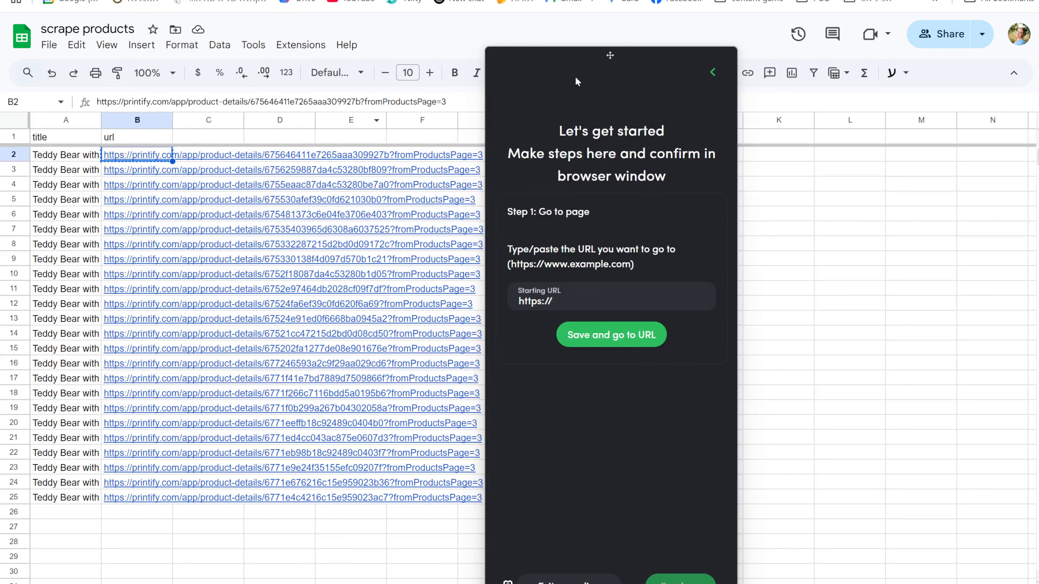
{"action": "left_click_drag", "start_coordinate": [577, 81], "coordinate": [196, 2]}
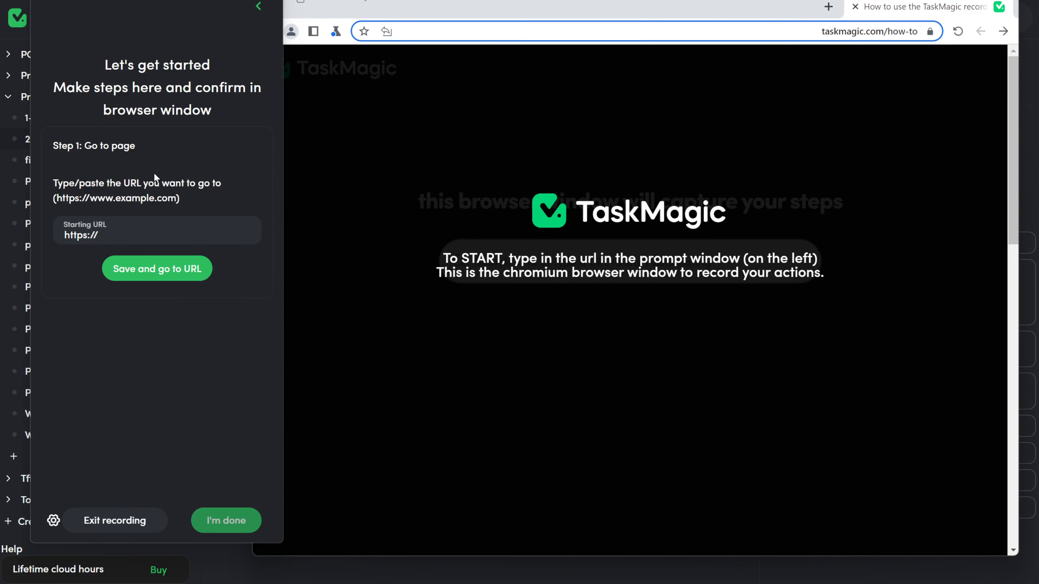
{"action": "left_click_drag", "start_coordinate": [111, 241], "coordinate": [53, 247]}
{"action": "key", "text": "ctrl+v"}
{"action": "left_click", "coordinate": [166, 279]}
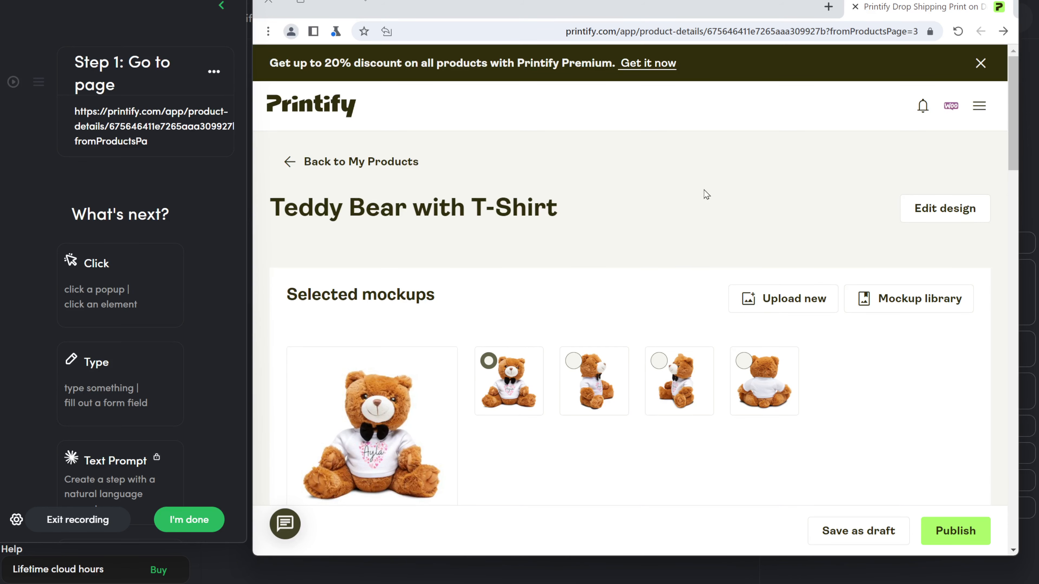
Step: Record a Click step on the Select all checkbox in the product's Pricing section
{"action": "scroll", "coordinate": [755, 258], "scroll_direction": "down", "scroll_amount": 5}
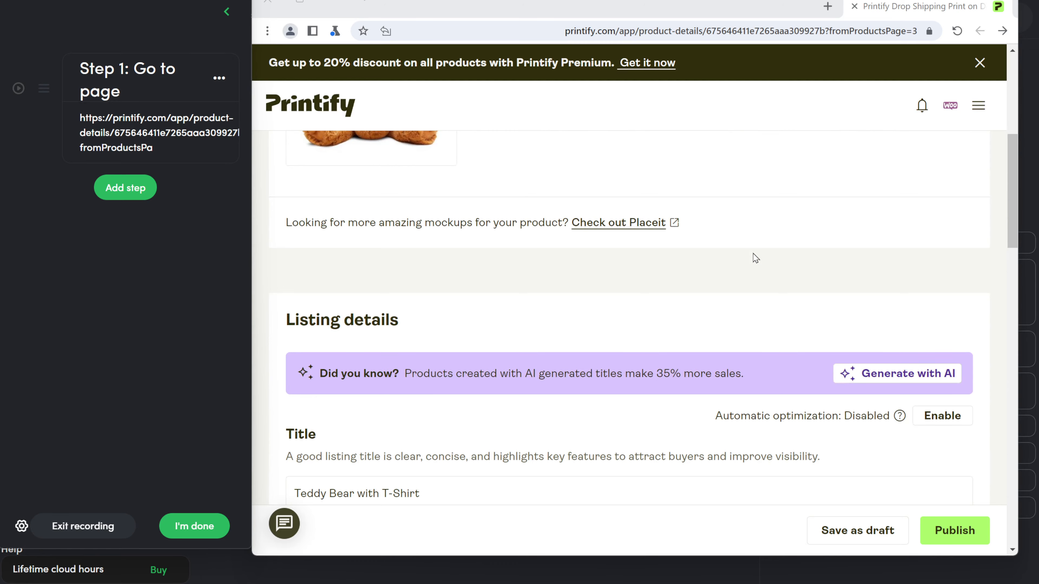
{"action": "scroll", "coordinate": [755, 257], "scroll_direction": "down", "scroll_amount": 15}
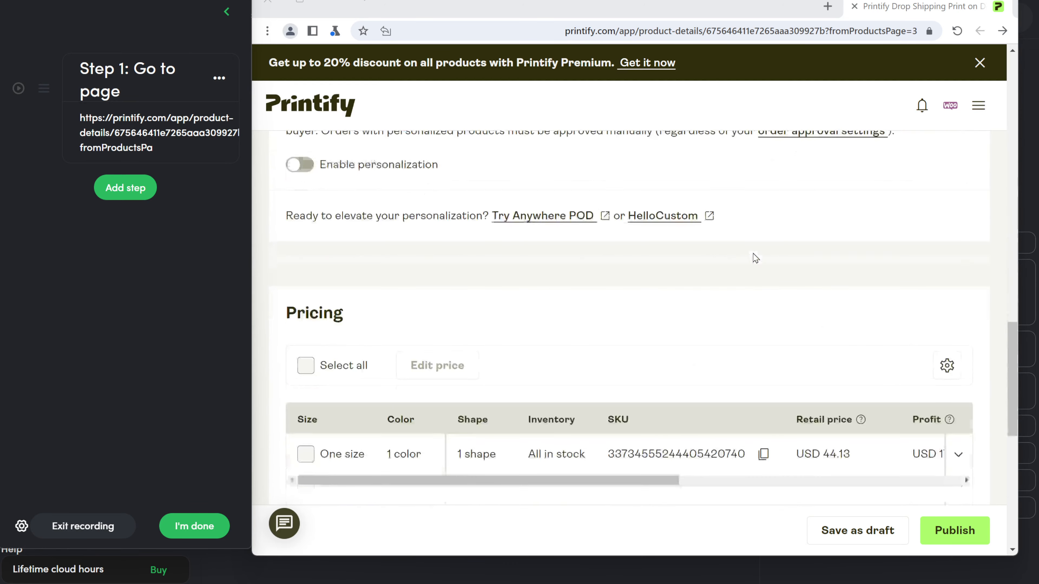
{"action": "scroll", "coordinate": [755, 257], "scroll_direction": "down", "scroll_amount": 5}
{"action": "left_click", "coordinate": [108, 157]}
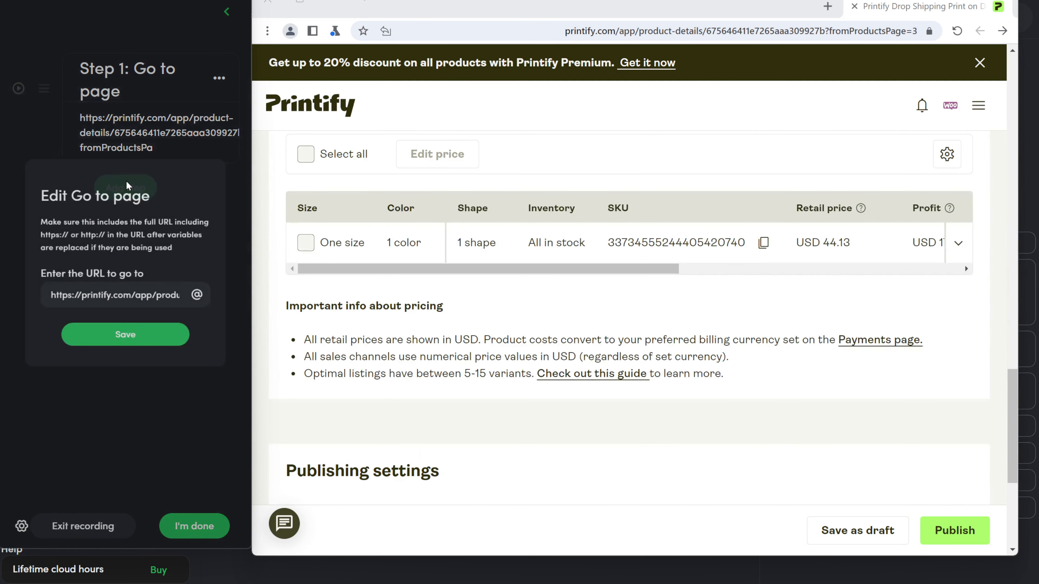
{"action": "left_click", "coordinate": [170, 459]}
{"action": "left_click", "coordinate": [132, 190]}
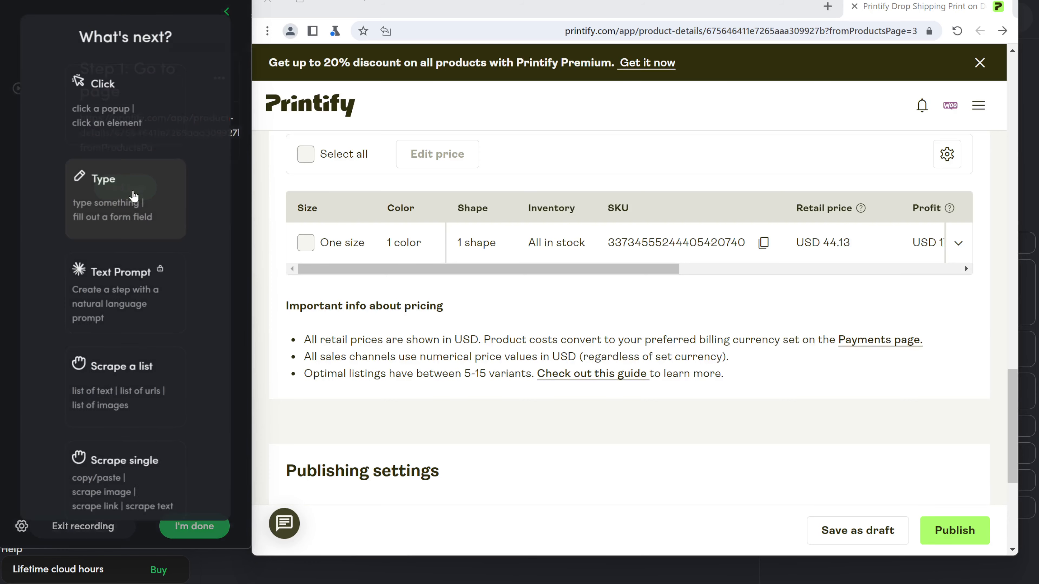
{"action": "left_click", "coordinate": [135, 114]}
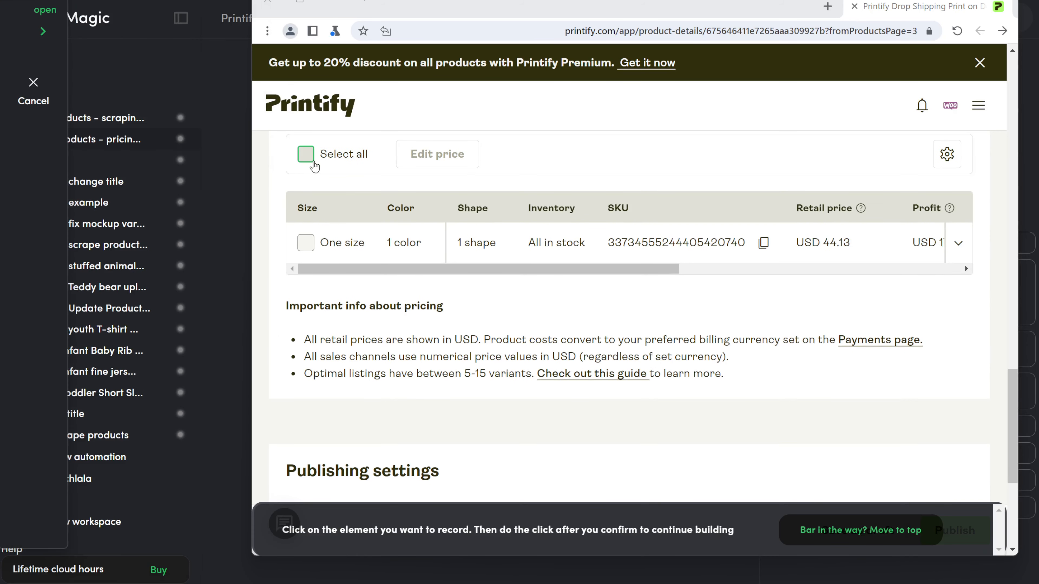
{"action": "left_click", "coordinate": [306, 155]}
{"action": "left_click", "coordinate": [637, 443]}
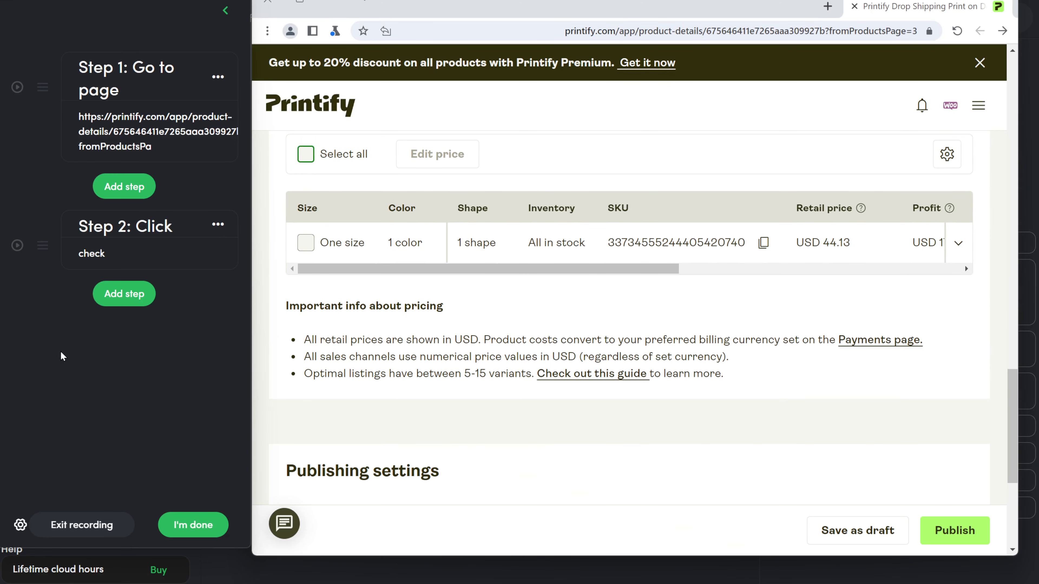
Step: Record a Click step on the Edit price button above the variants table
{"action": "left_click", "coordinate": [115, 296]}
{"action": "left_click", "coordinate": [123, 138]}
{"action": "left_click", "coordinate": [497, 164]}
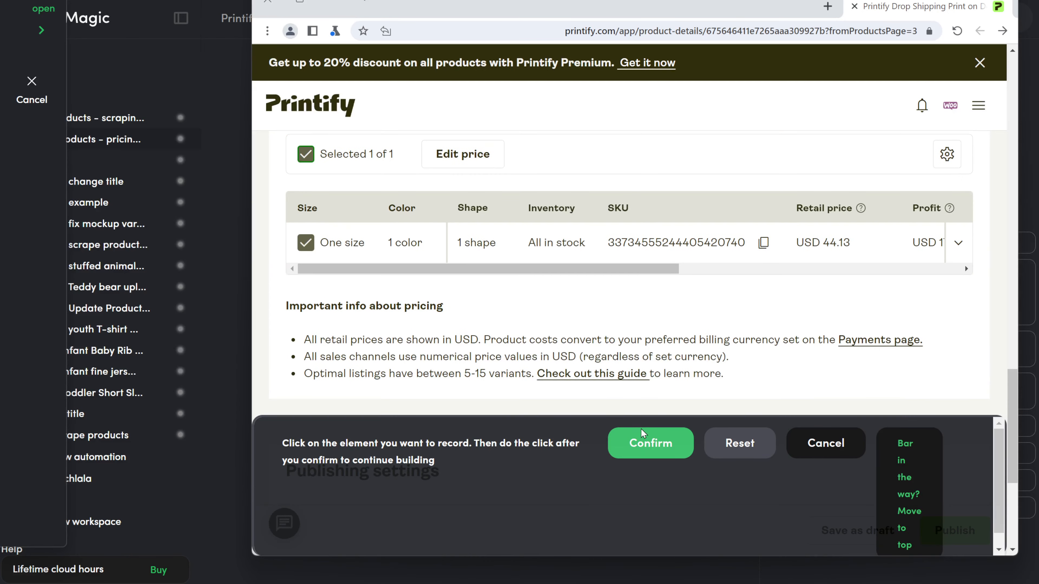
{"action": "left_click", "coordinate": [649, 440]}
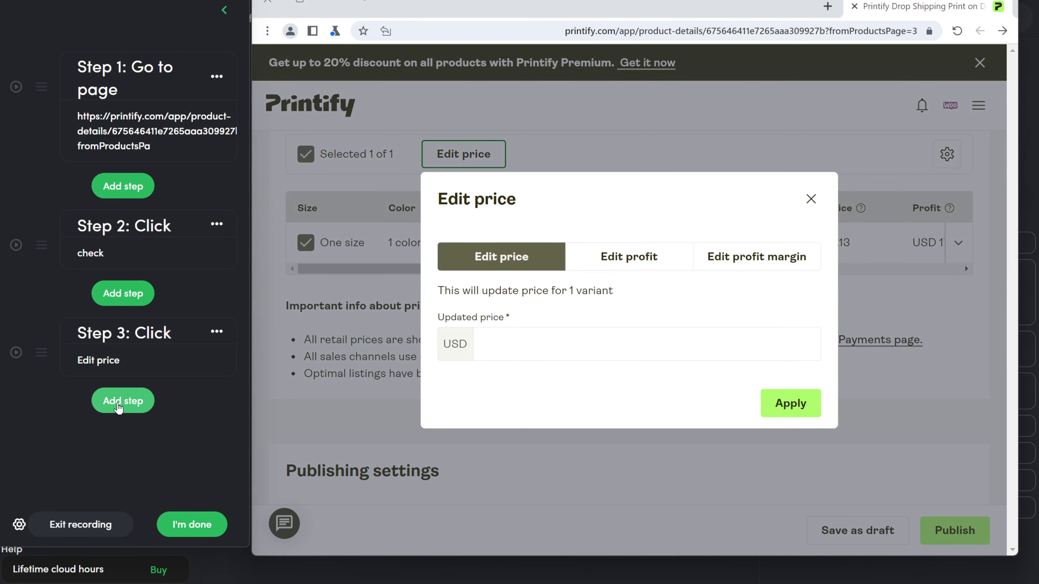
Step: Record the Apply click and a Type step entering 39.00 as the updated price, marking the typed value as a variable
{"action": "left_click", "coordinate": [119, 407]}
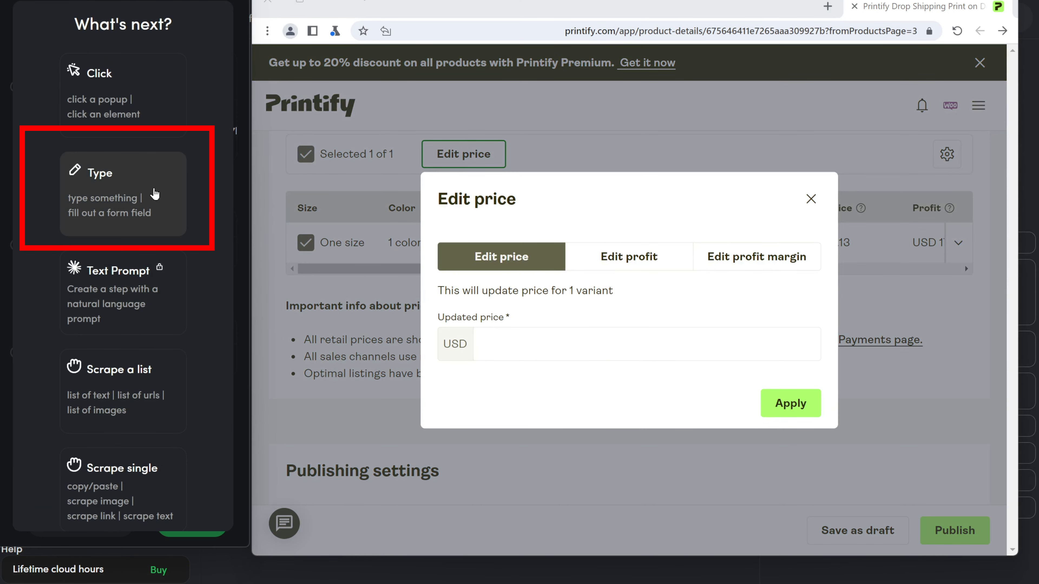
{"action": "left_click", "coordinate": [146, 188]}
{"action": "left_click", "coordinate": [153, 192]}
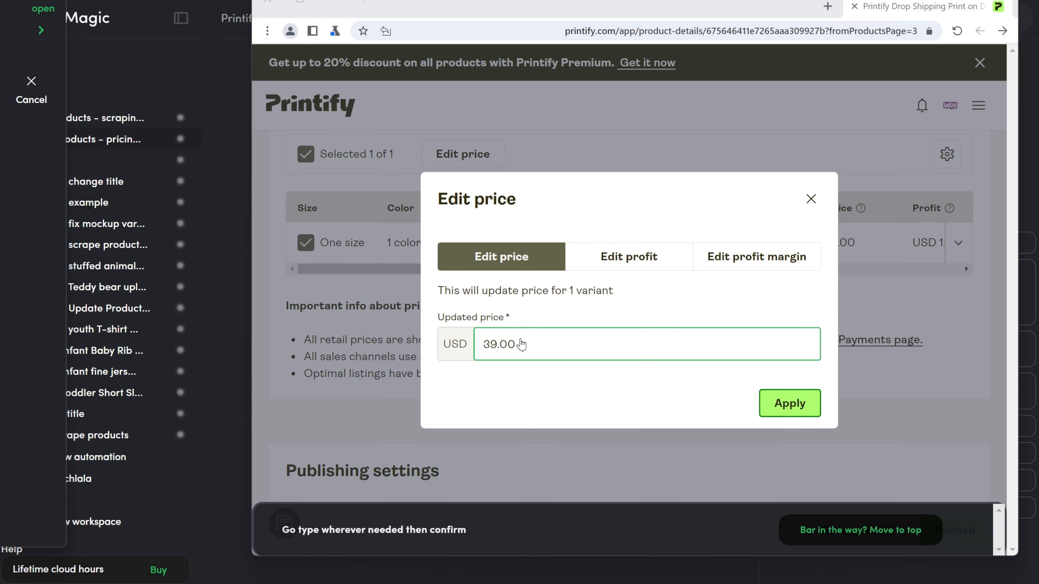
{"action": "left_click", "coordinate": [517, 344]}
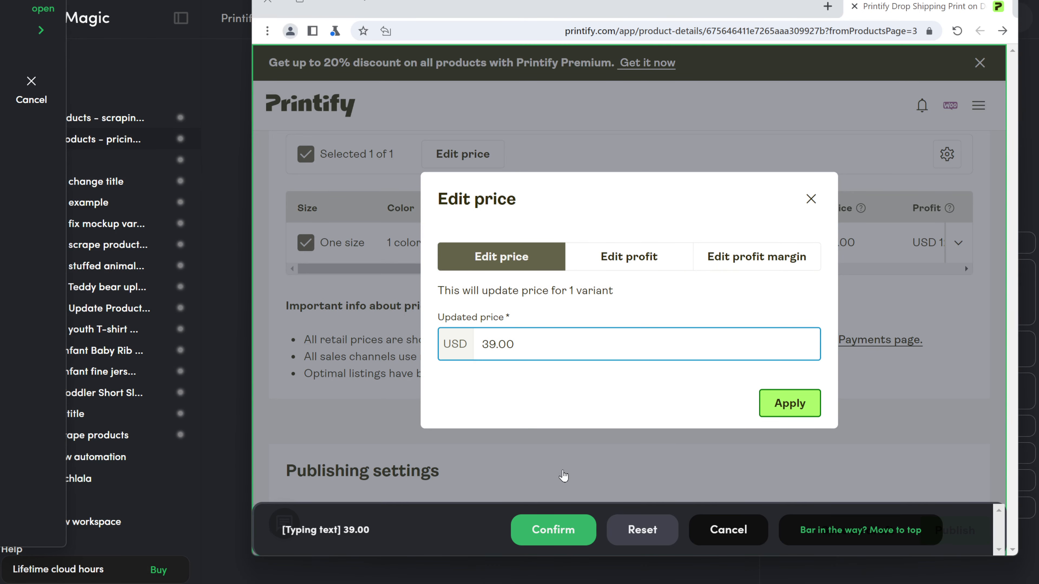
{"action": "left_click", "coordinate": [559, 530]}
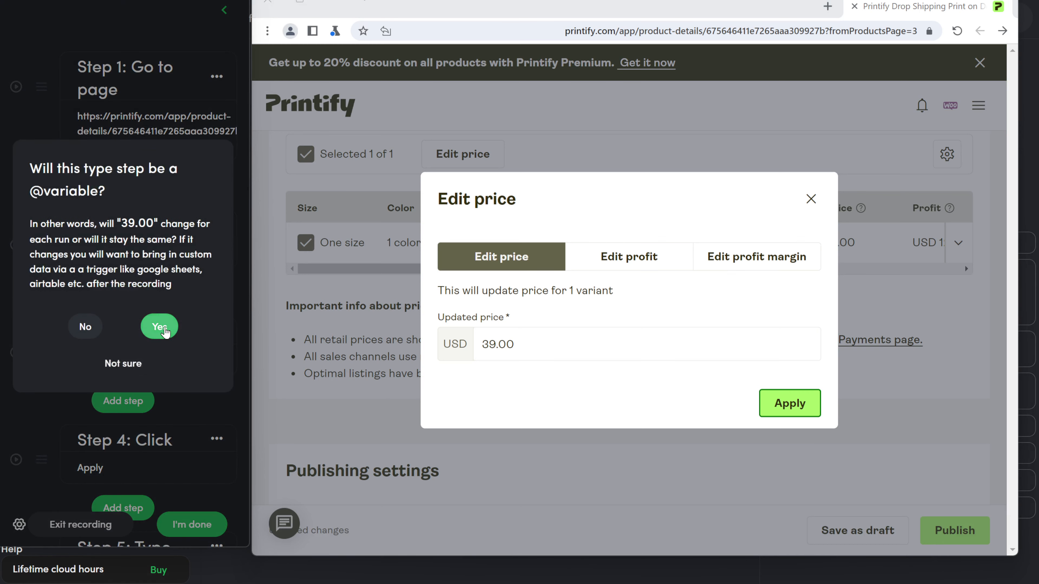
{"action": "left_click", "coordinate": [162, 327]}
{"action": "scroll", "coordinate": [179, 361], "scroll_direction": "down", "scroll_amount": 3}
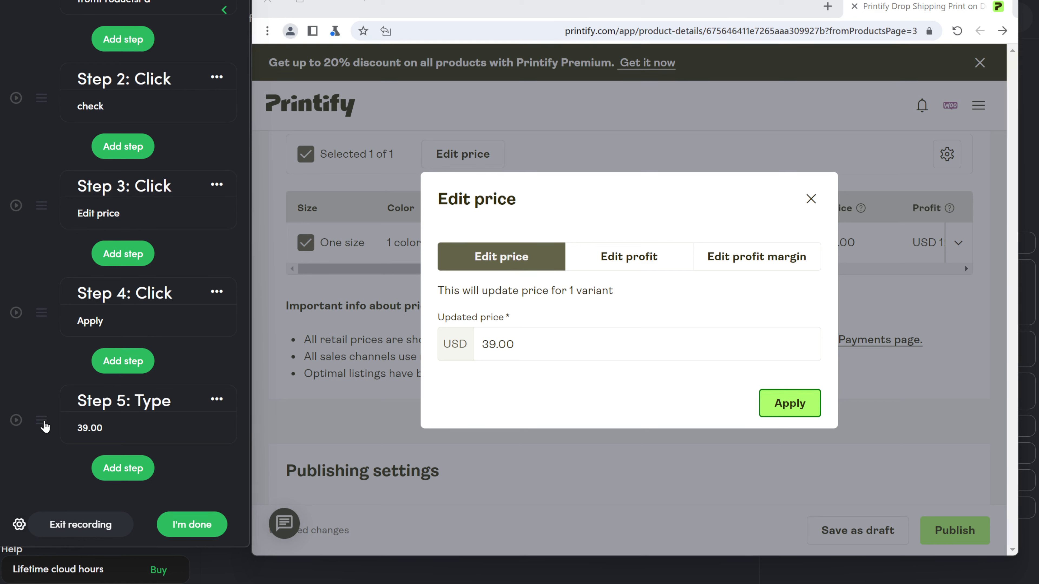
{"action": "left_click_drag", "start_coordinate": [45, 426], "coordinate": [70, 337]}
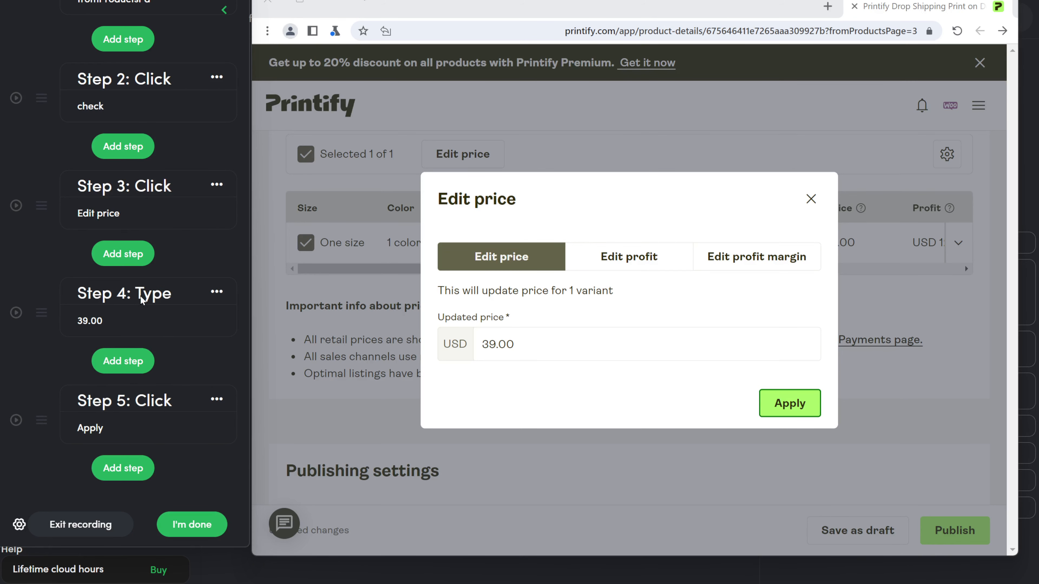
{"action": "left_click", "coordinate": [160, 321]}
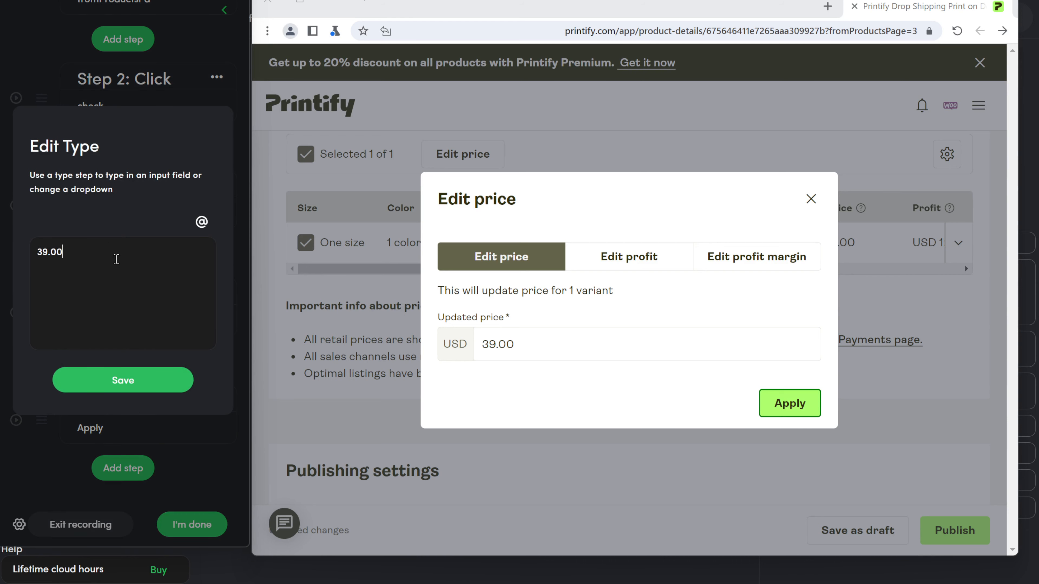
{"action": "triple_click", "coordinate": [118, 252]}
{"action": "key", "text": "BackSpace"}
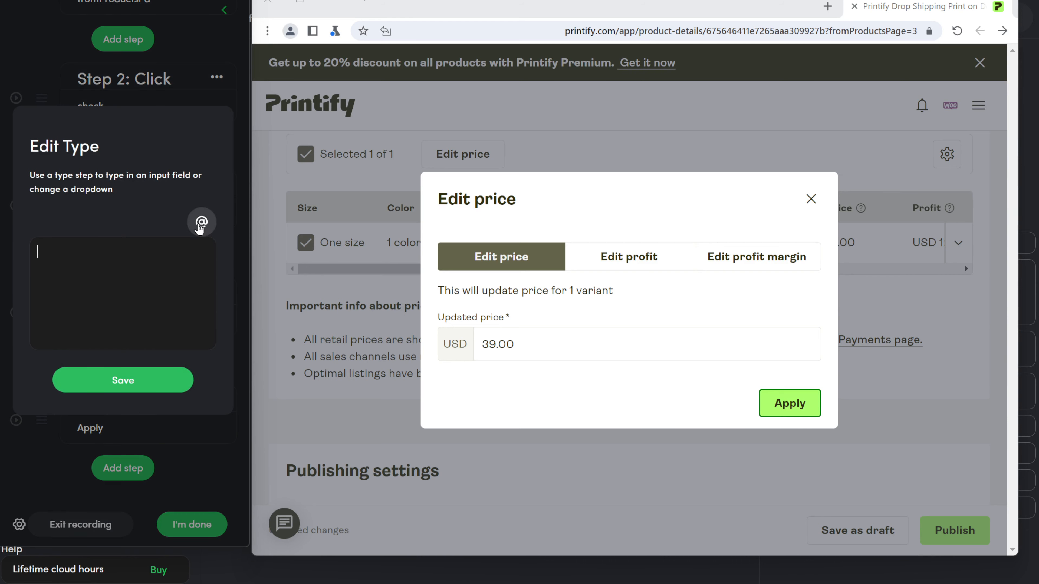
{"action": "left_click", "coordinate": [201, 222]}
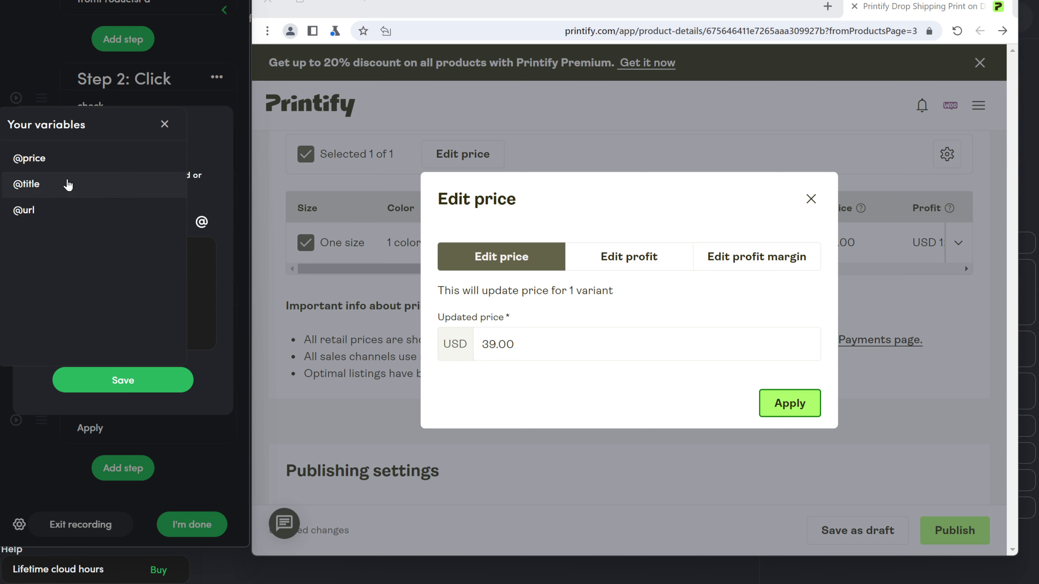
{"action": "left_click", "coordinate": [67, 167]}
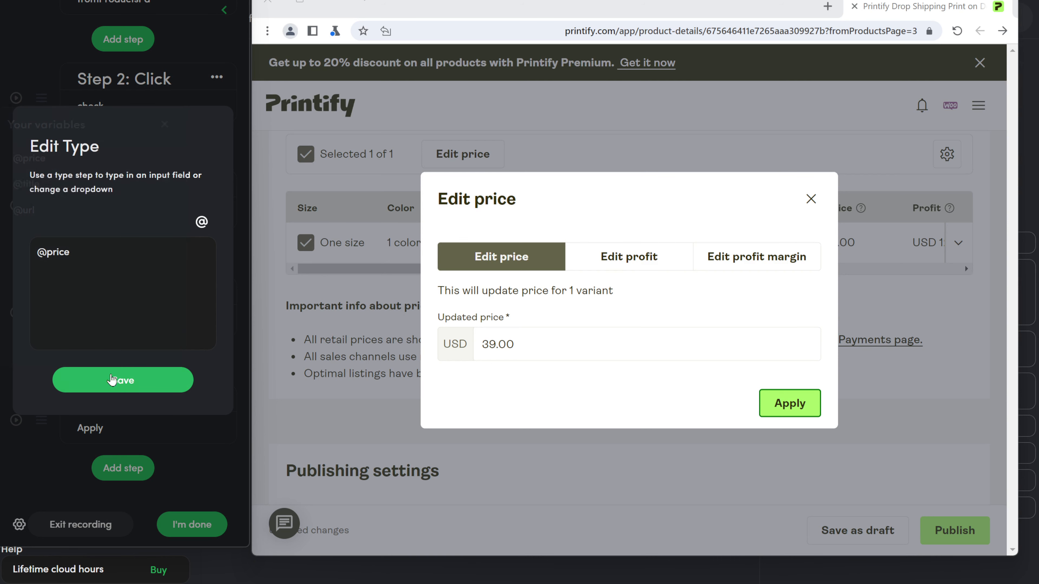
{"action": "left_click", "coordinate": [131, 391]}
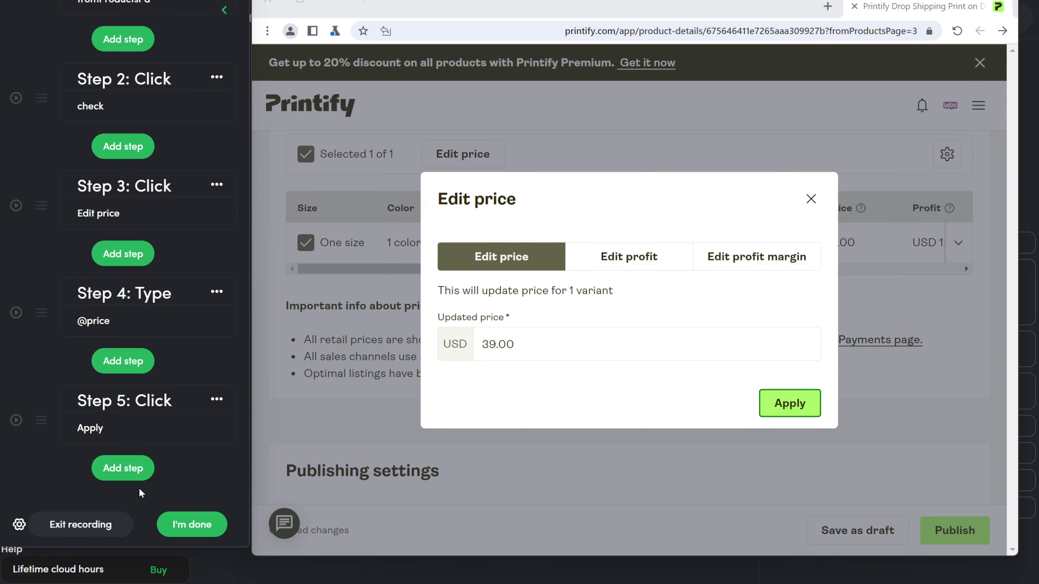
Step: Run the Apply click step on its own to apply the new price to the variant
{"action": "left_click", "coordinate": [16, 419]}
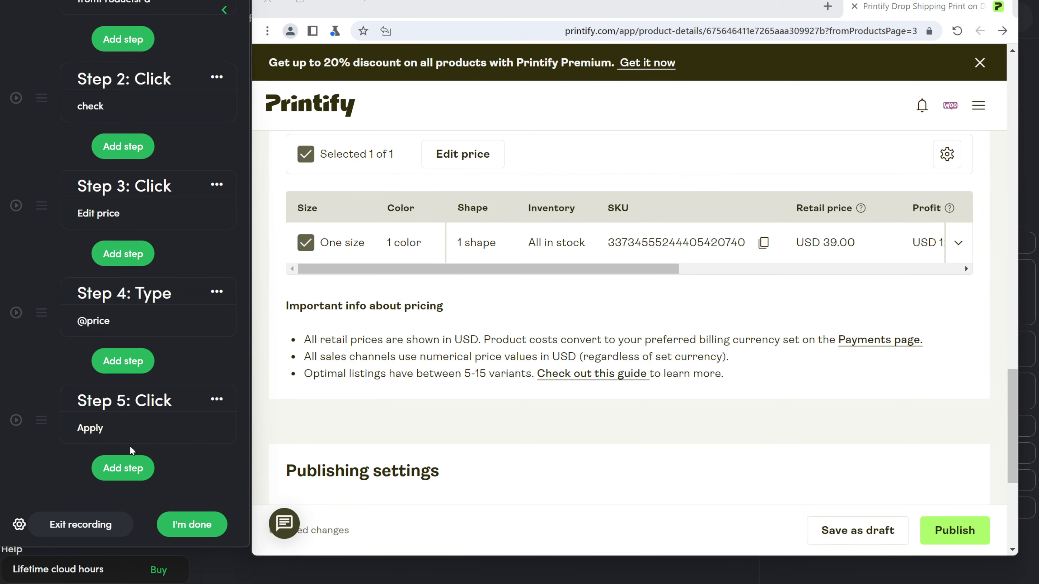
{"action": "scroll", "coordinate": [391, 451], "scroll_direction": "down", "scroll_amount": 5}
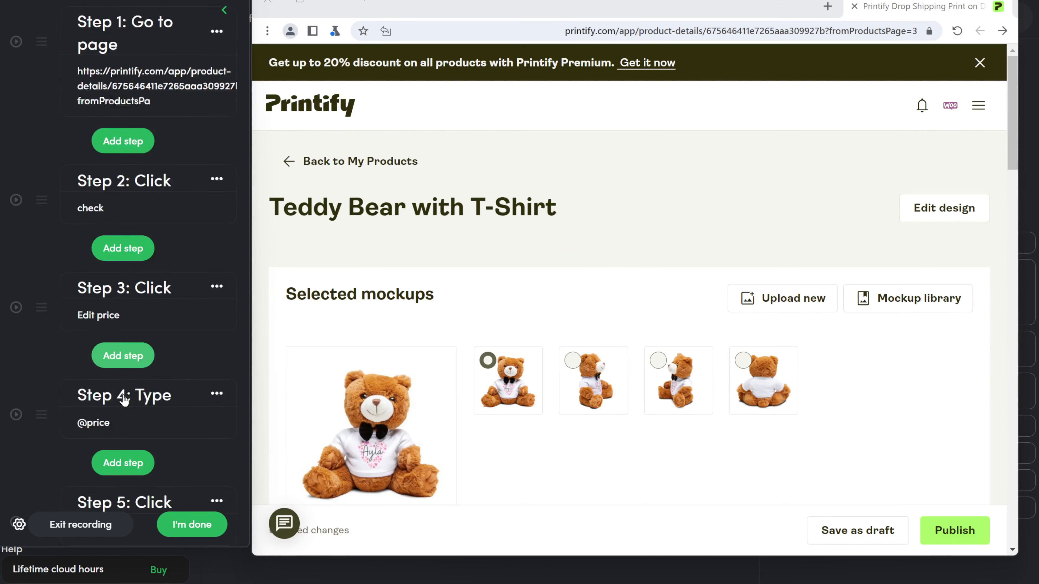
{"action": "scroll", "coordinate": [130, 396], "scroll_direction": "down", "scroll_amount": 4}
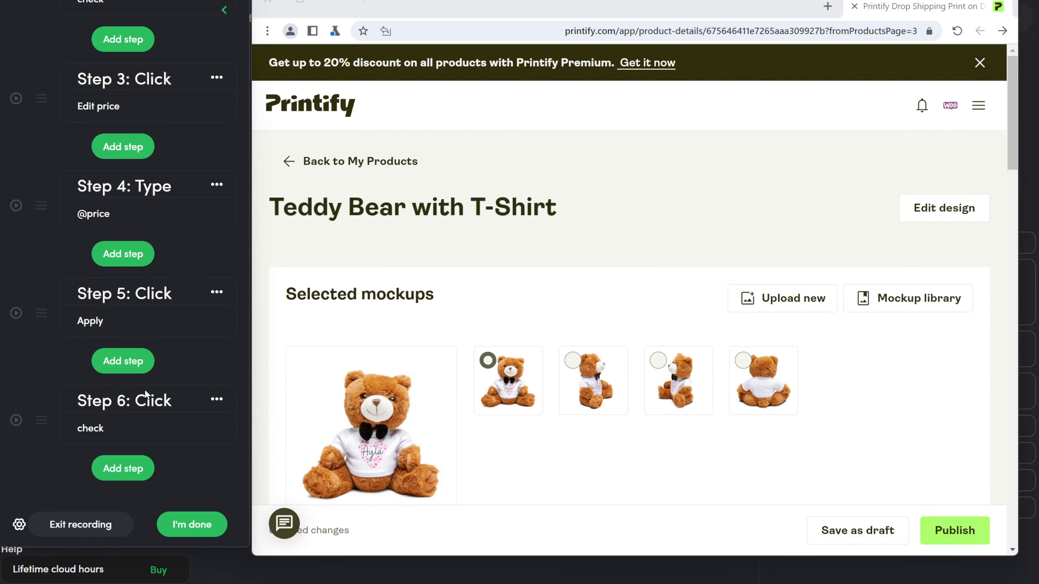
{"action": "left_click", "coordinate": [141, 469]}
{"action": "left_click", "coordinate": [146, 120]}
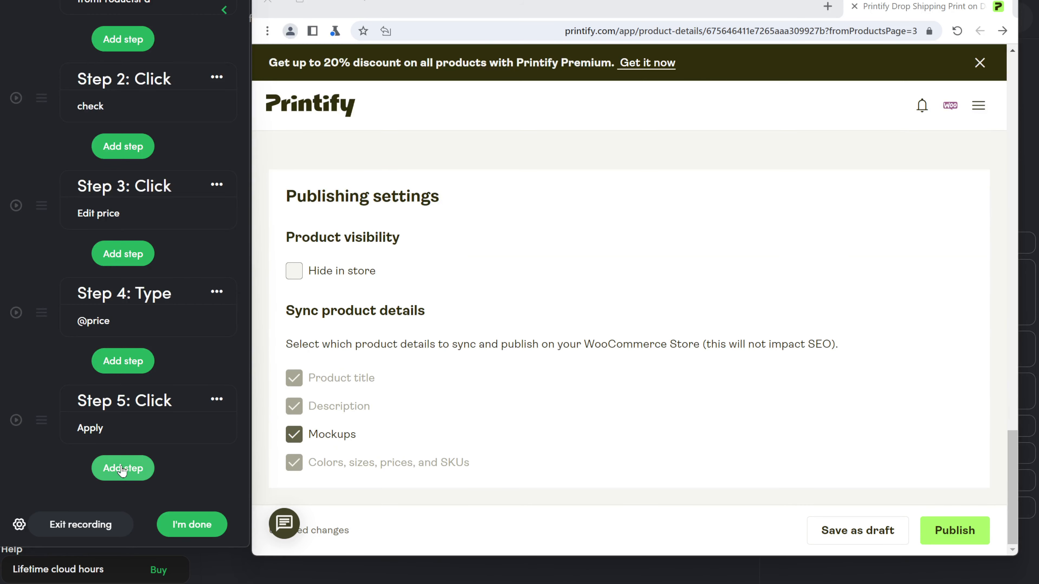
Step: Record a Click step on the "Colors, sizes, prices, and SKUs" checkbox under Sync product details
{"action": "left_click", "coordinate": [123, 472]}
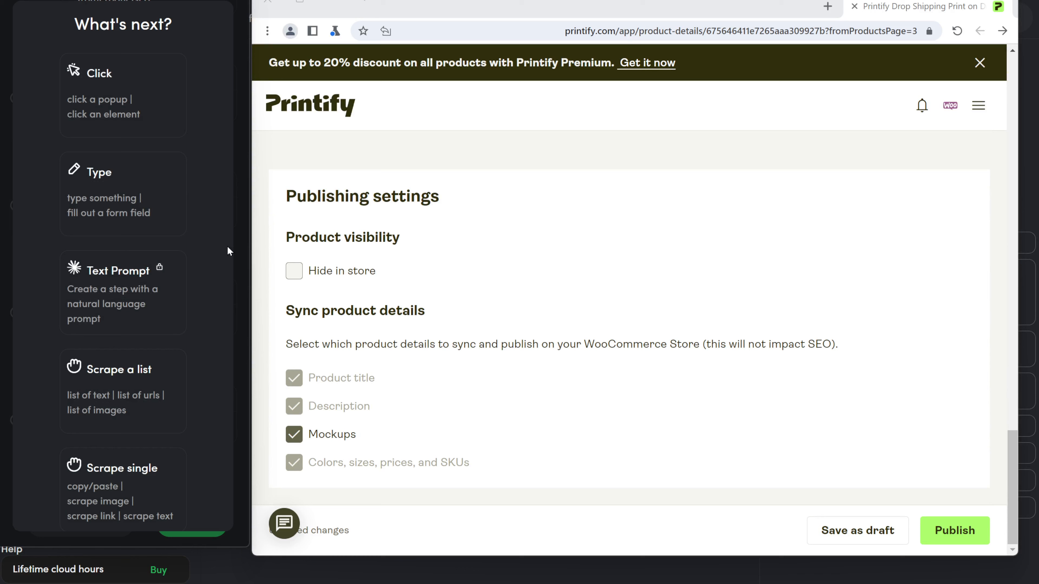
{"action": "left_click", "coordinate": [79, 100]}
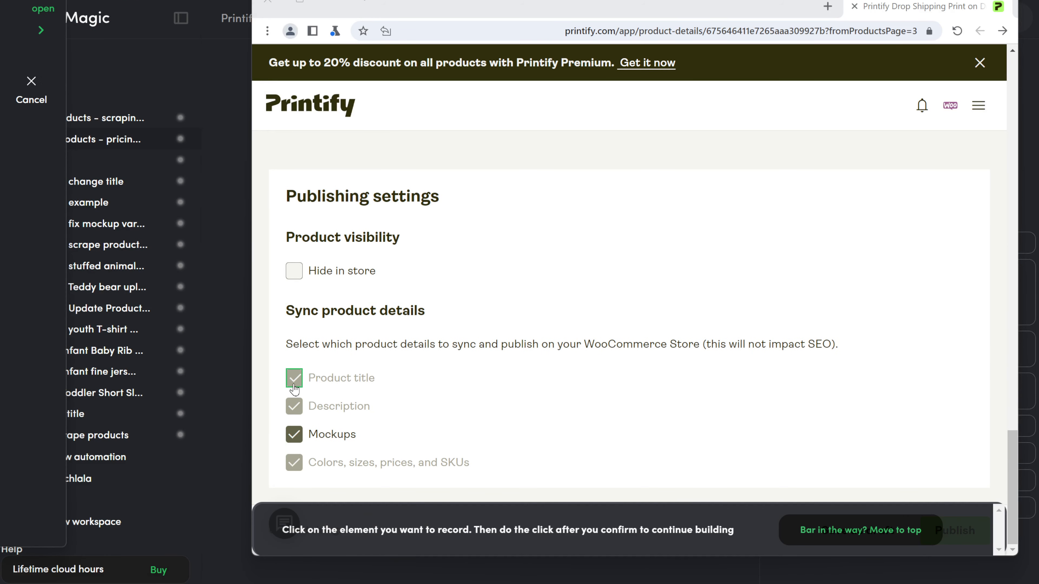
{"action": "left_click", "coordinate": [294, 470]}
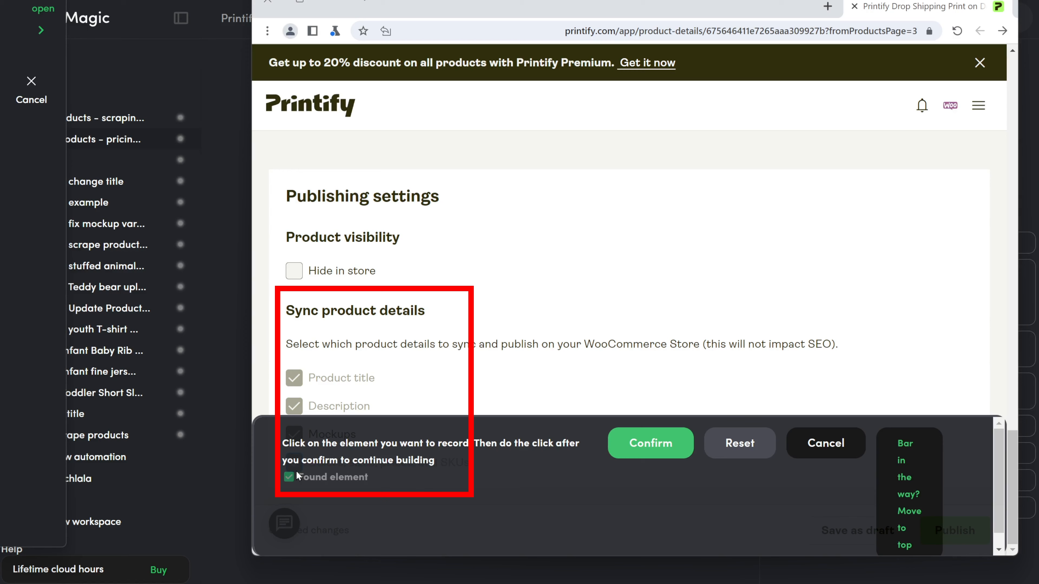
{"action": "left_click", "coordinate": [666, 455]}
{"action": "left_click", "coordinate": [121, 470]}
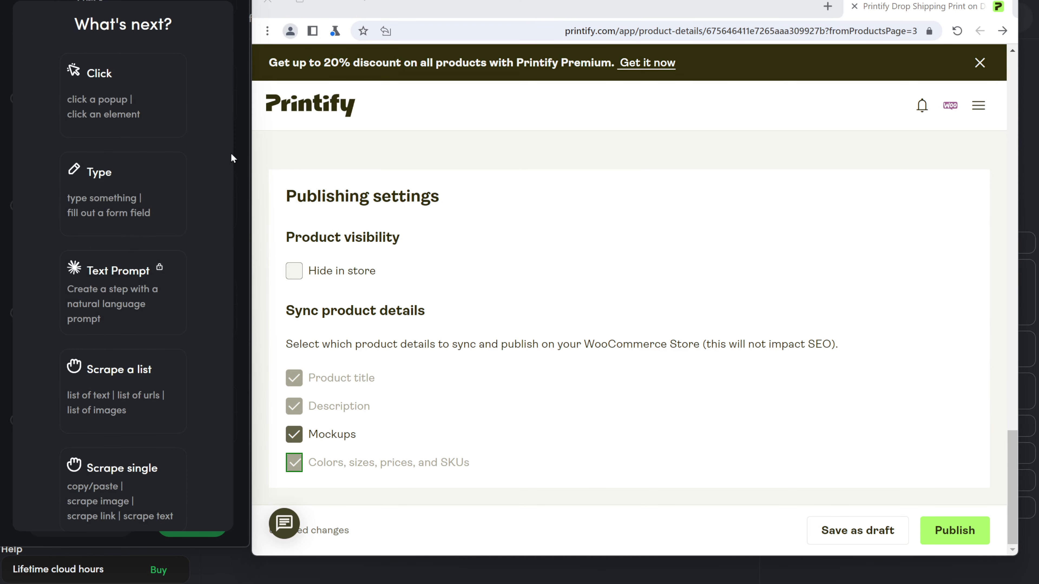
{"action": "left_click", "coordinate": [166, 109]}
{"action": "left_click", "coordinate": [879, 530]}
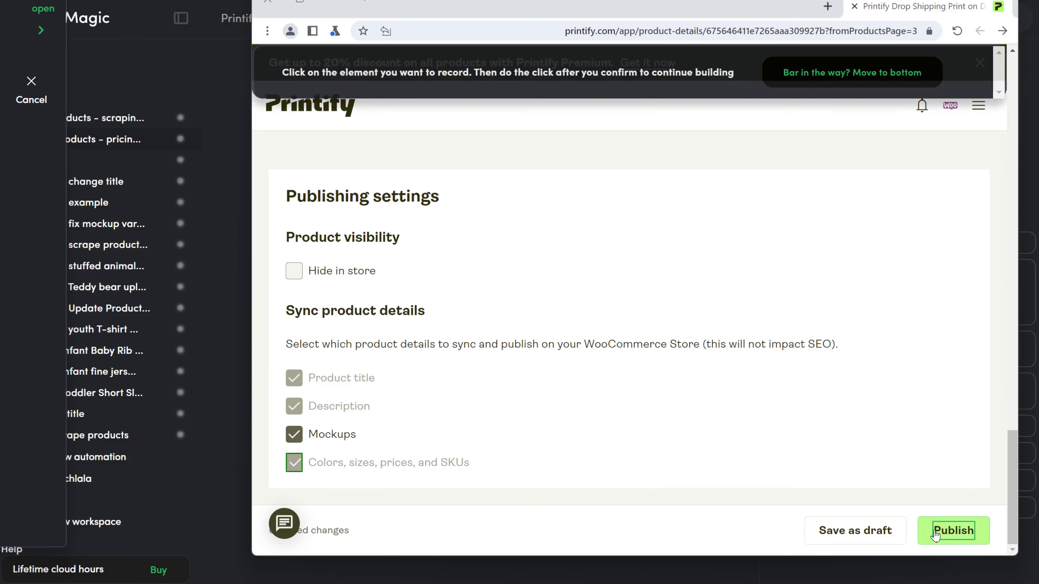
{"action": "left_click", "coordinate": [31, 98]}
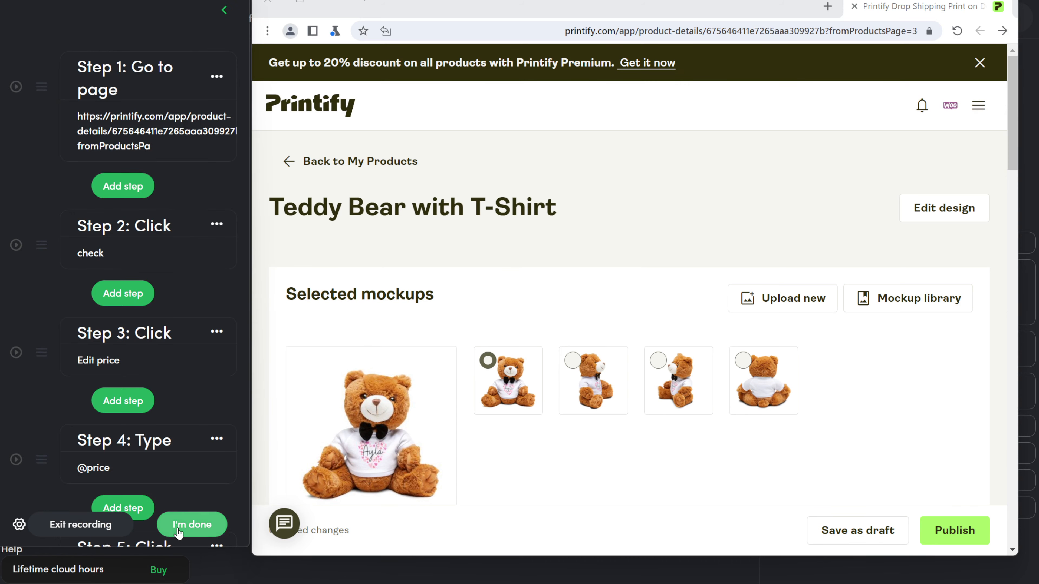
Step: Finish the recording and add a 2-minute Delay step after the last Click step
{"action": "left_click", "coordinate": [164, 531]}
{"action": "scroll", "coordinate": [615, 471], "scroll_direction": "down", "scroll_amount": 10}
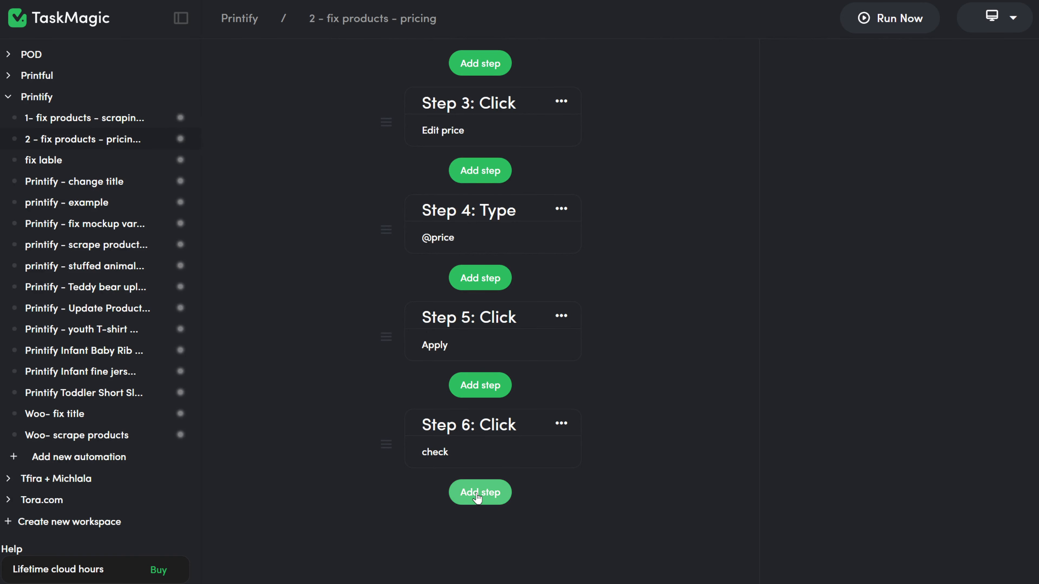
{"action": "left_click", "coordinate": [477, 493]}
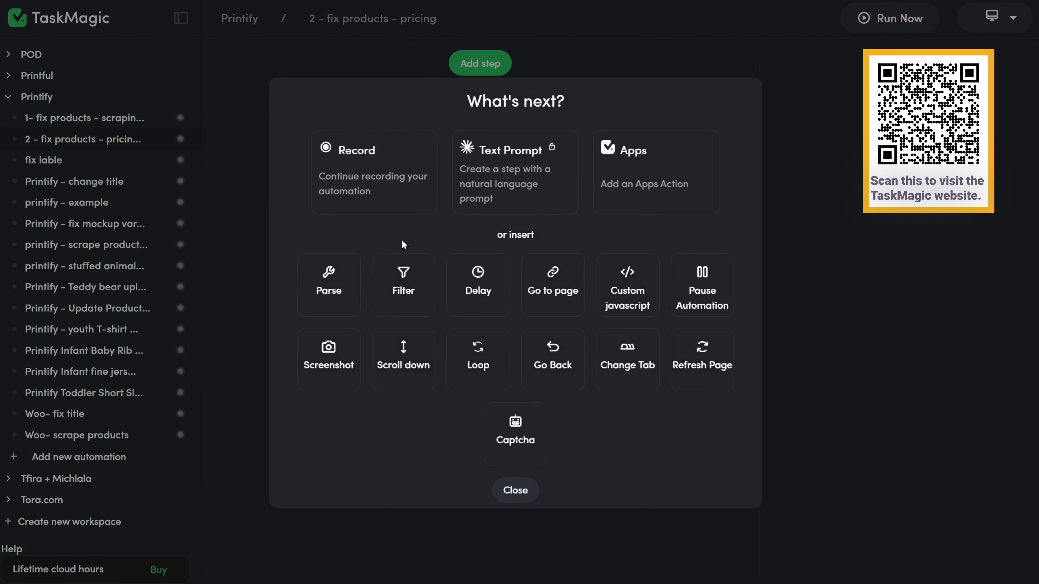
{"action": "left_click", "coordinate": [478, 285]}
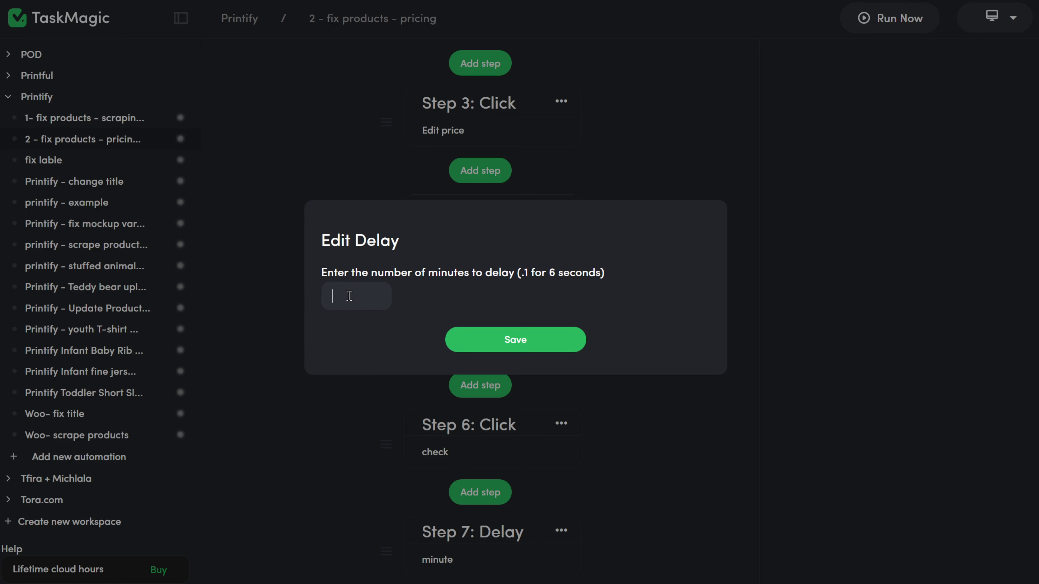
{"action": "left_click", "coordinate": [581, 347]}
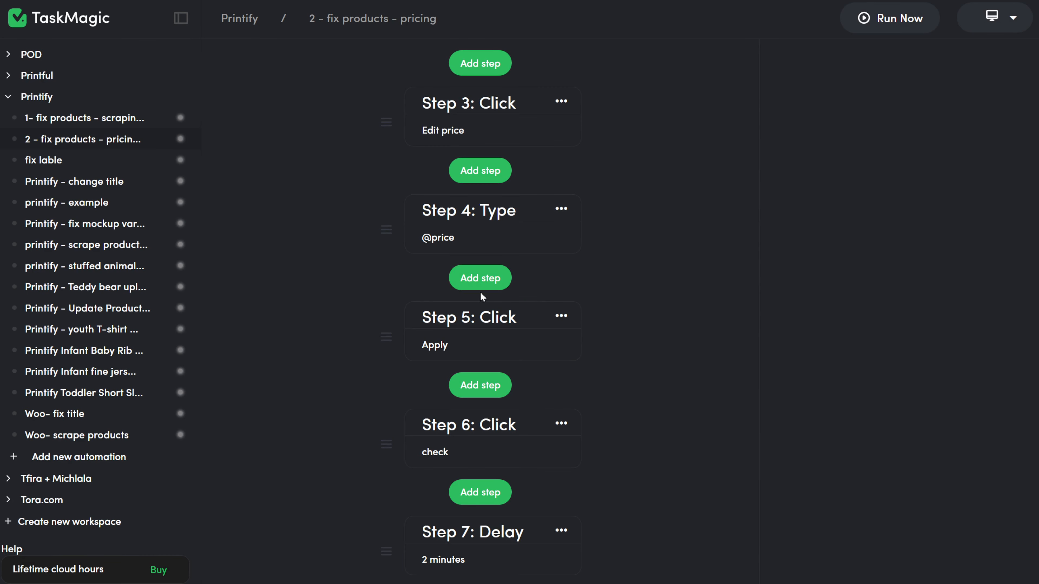
Step: Add a 0.2-minute Delay step between the Apply click step and the check click step
{"action": "left_click", "coordinate": [480, 385]}
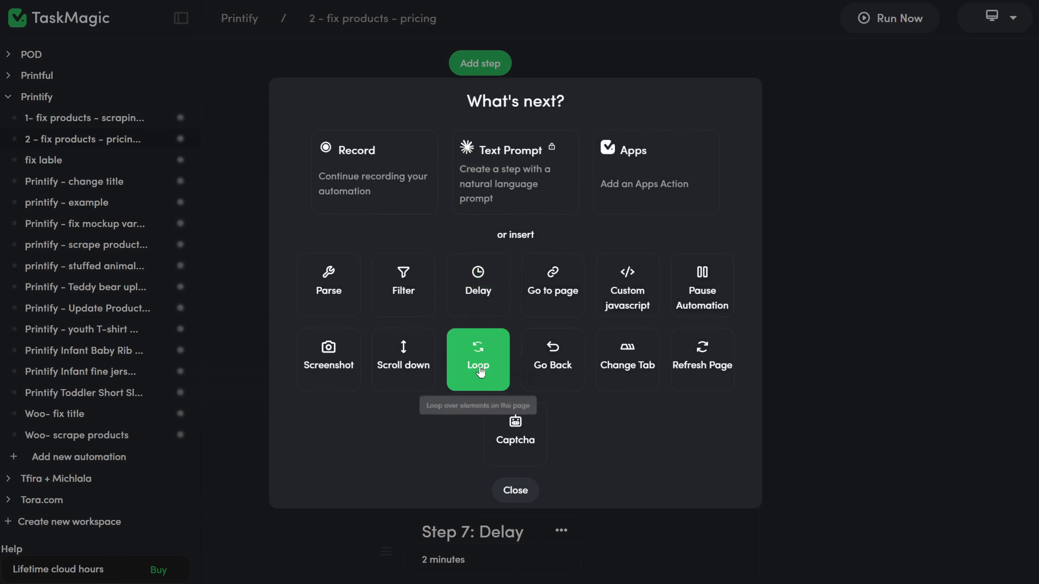
{"action": "left_click", "coordinate": [475, 303]}
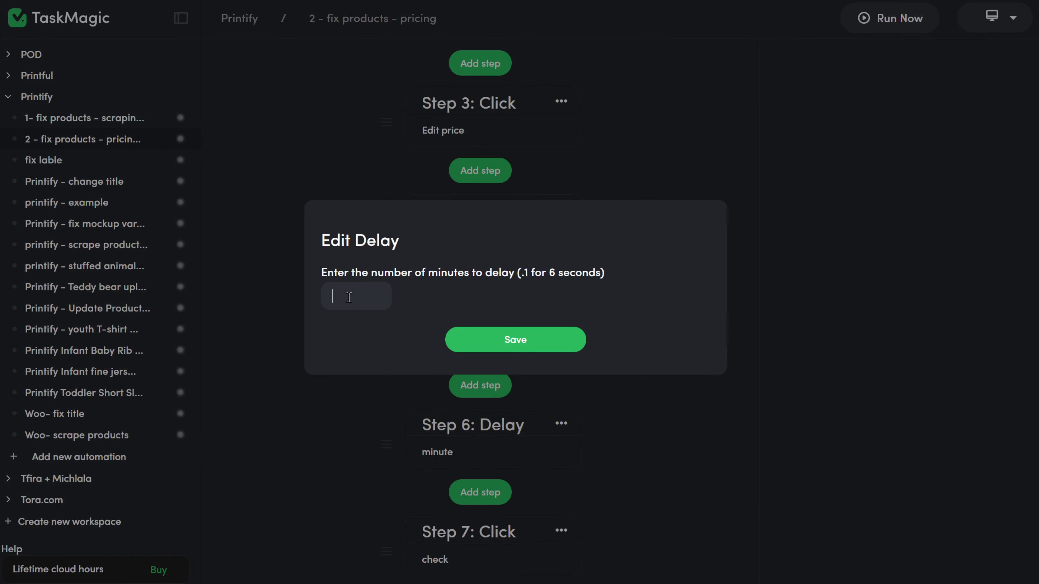
{"action": "left_click", "coordinate": [507, 342]}
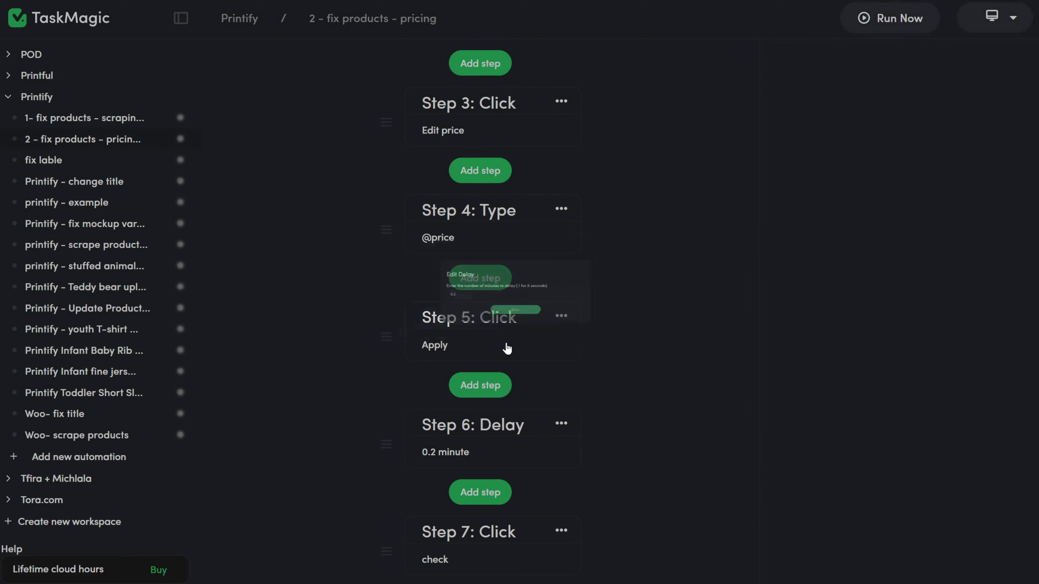
{"action": "scroll", "coordinate": [508, 267], "scroll_direction": "up", "scroll_amount": 3}
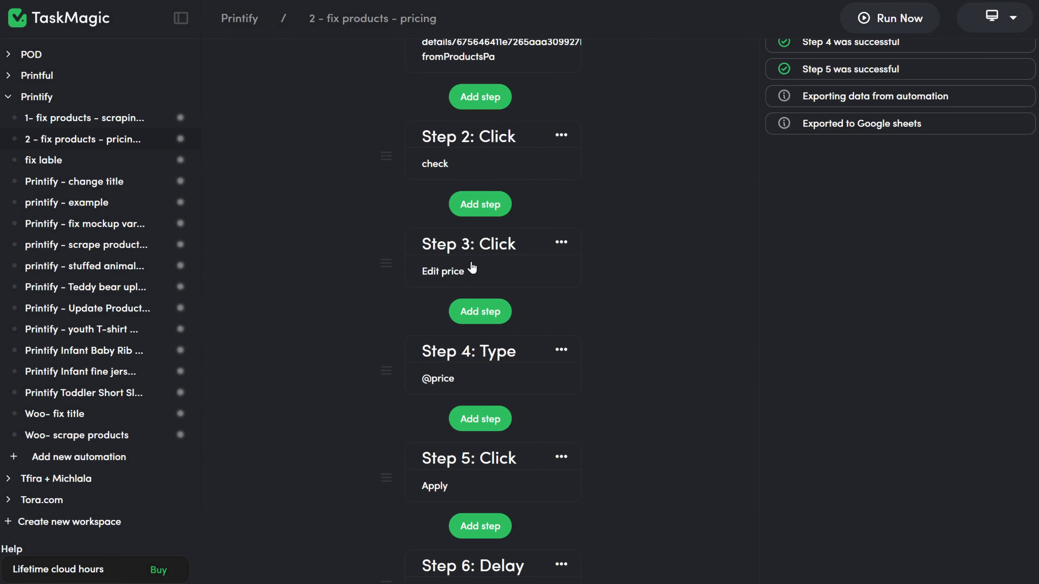
{"action": "left_click", "coordinate": [491, 311]}
{"action": "left_click", "coordinate": [494, 313]}
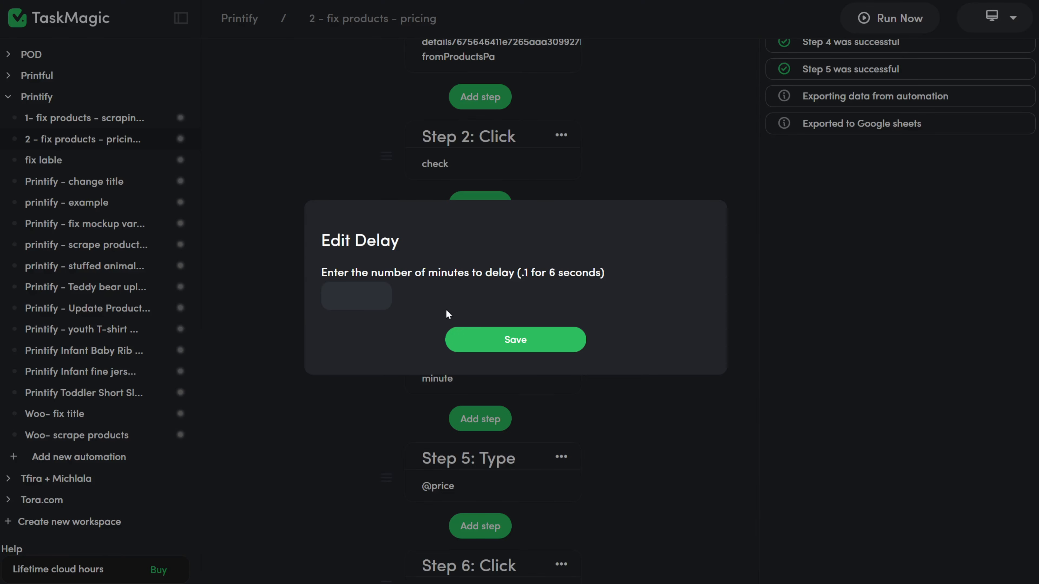
{"action": "type", "text": "0.1"}
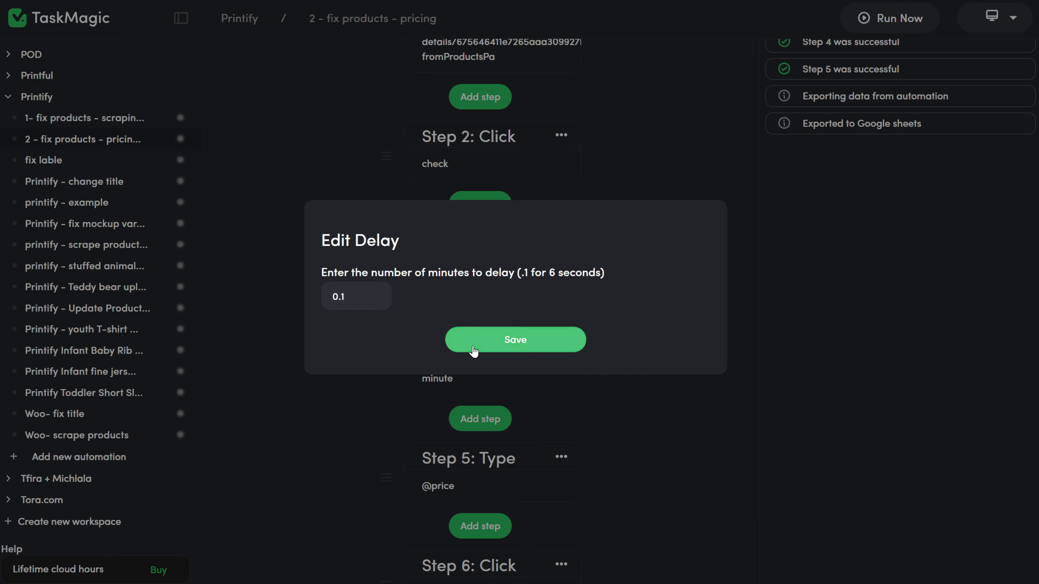
{"action": "left_click", "coordinate": [521, 339]}
{"action": "scroll", "coordinate": [650, 367], "scroll_direction": "up", "scroll_amount": 7}
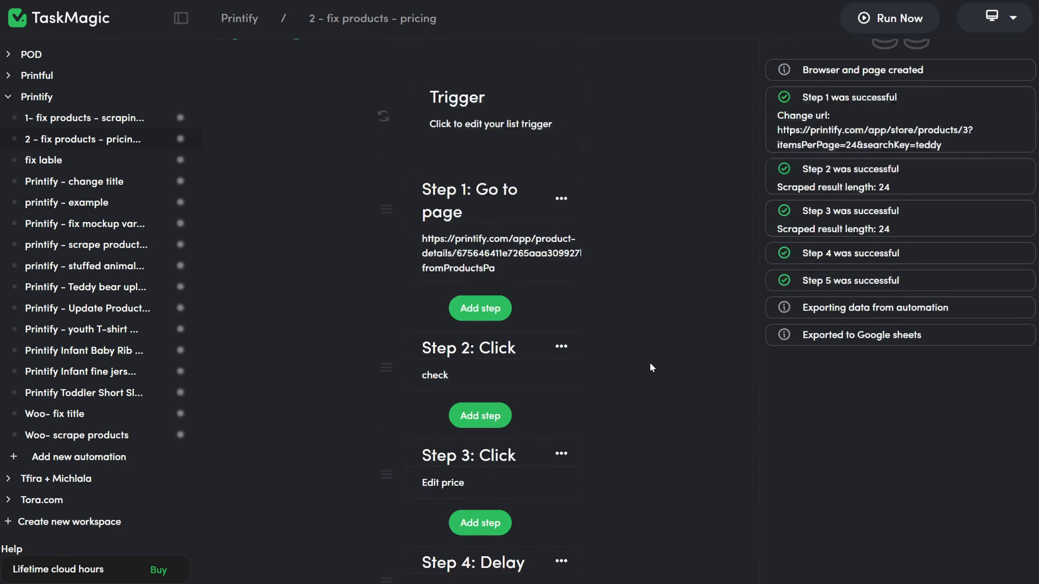
{"action": "left_click", "coordinate": [489, 328]}
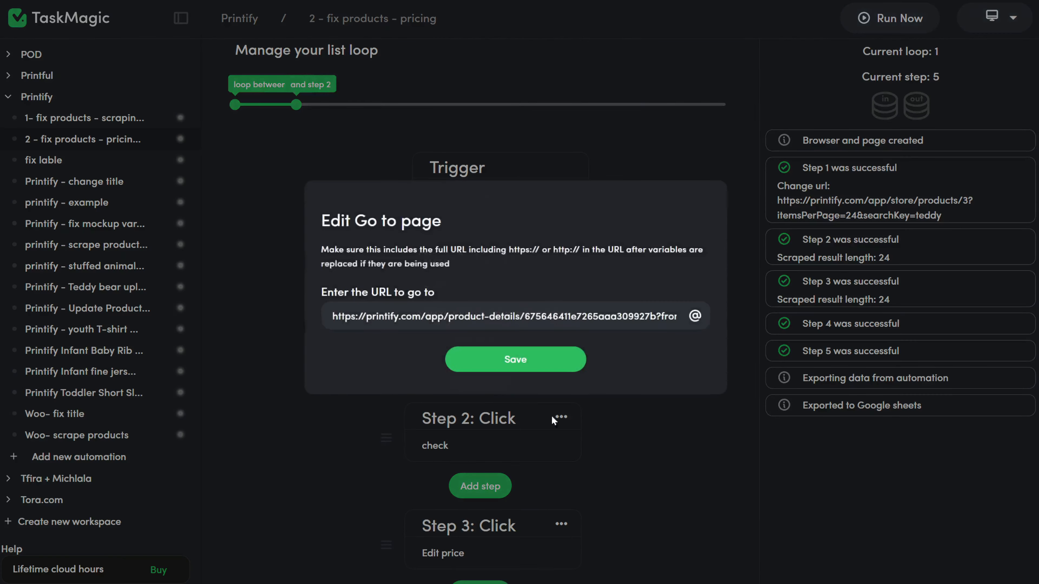
{"action": "key", "text": "ctrl+a"}
{"action": "key", "text": "BackSpace"}
{"action": "left_click", "coordinate": [694, 315]}
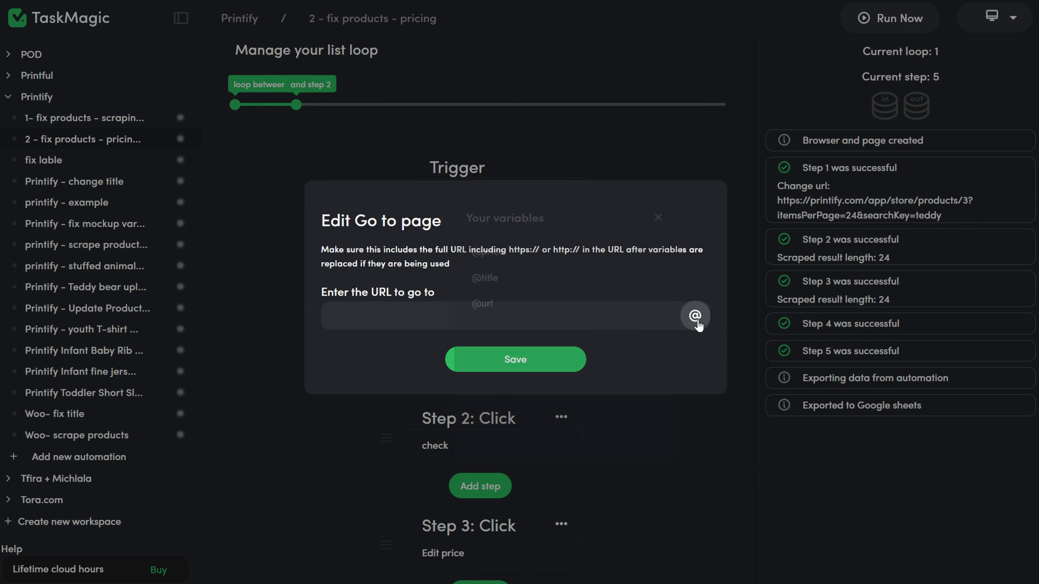
{"action": "left_click", "coordinate": [509, 303]}
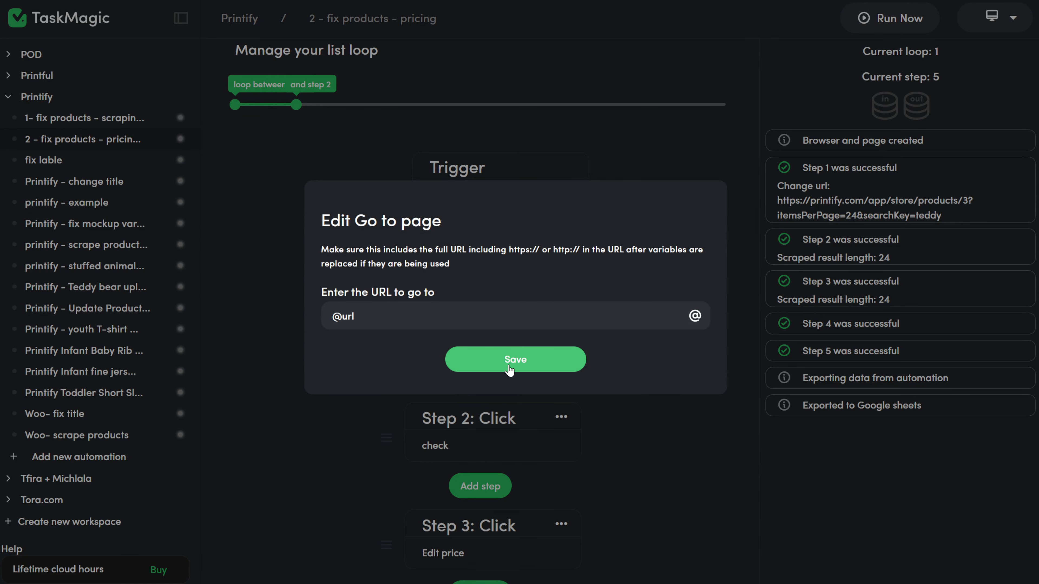
{"action": "left_click", "coordinate": [508, 367]}
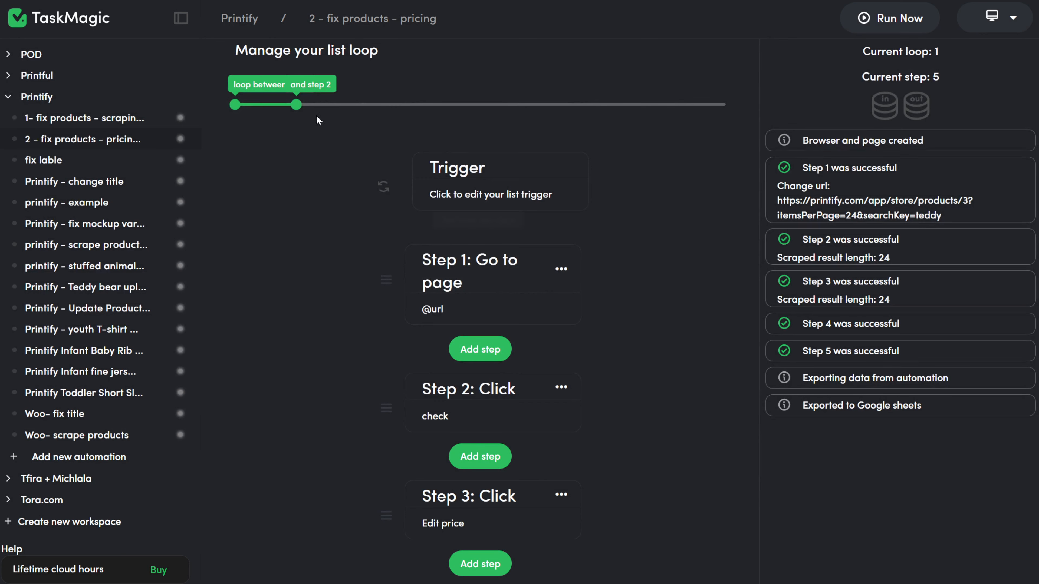
Step: Extend the list loop range to run from step 1 through step 9
{"action": "left_click_drag", "start_coordinate": [294, 105], "coordinate": [725, 104]}
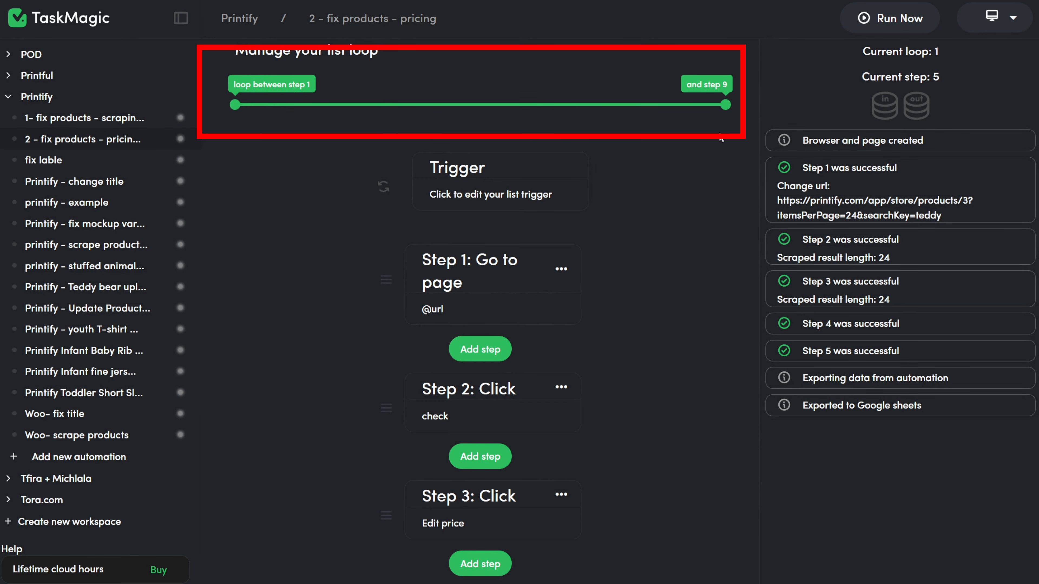
{"action": "scroll", "coordinate": [852, 440], "scroll_direction": "down", "scroll_amount": 15}
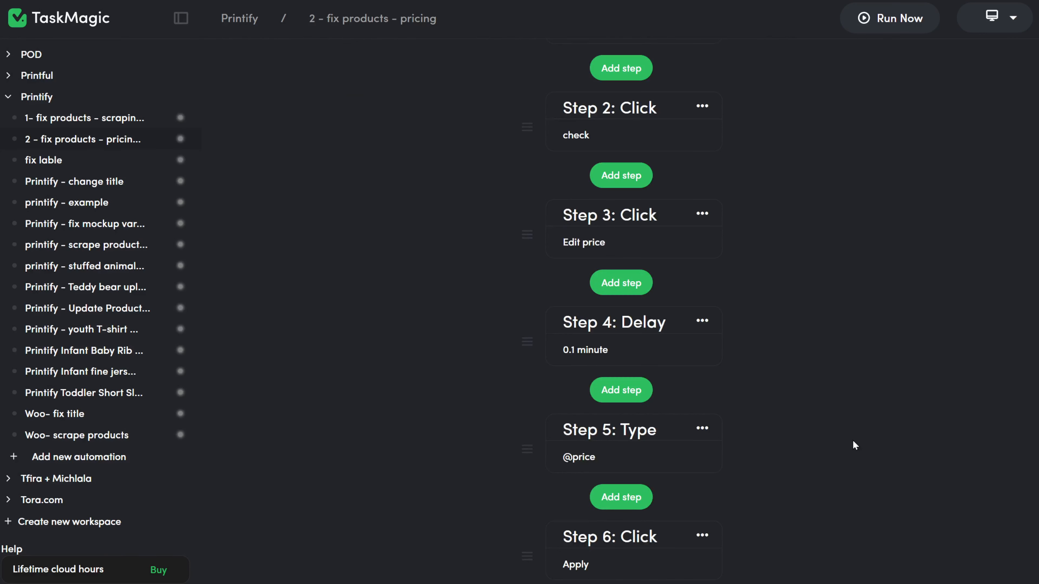
{"action": "scroll", "coordinate": [852, 441], "scroll_direction": "up", "scroll_amount": 15}
{"action": "left_click", "coordinate": [914, 18]}
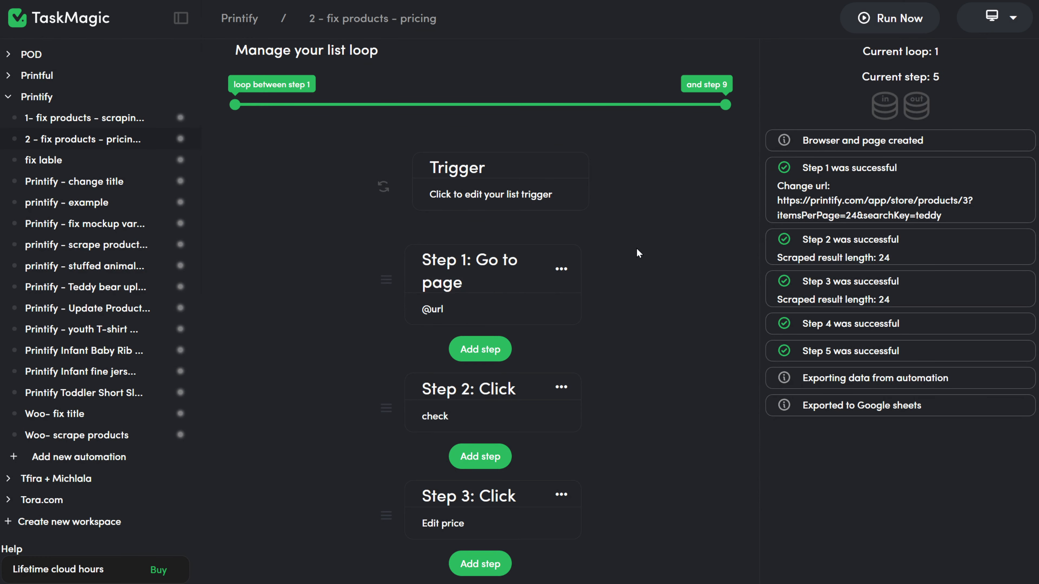
Step: Set the Google Sheet list trigger to loop 50 rows at a time and save the trigger setup
{"action": "left_click", "coordinate": [528, 207]}
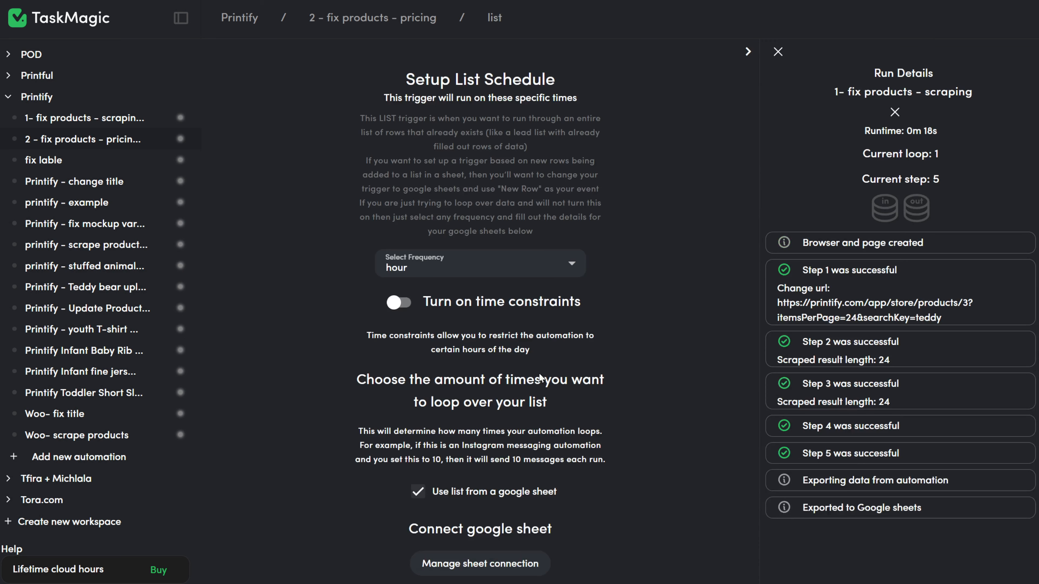
{"action": "scroll", "coordinate": [539, 378], "scroll_direction": "down", "scroll_amount": 4}
{"action": "left_click", "coordinate": [457, 480]}
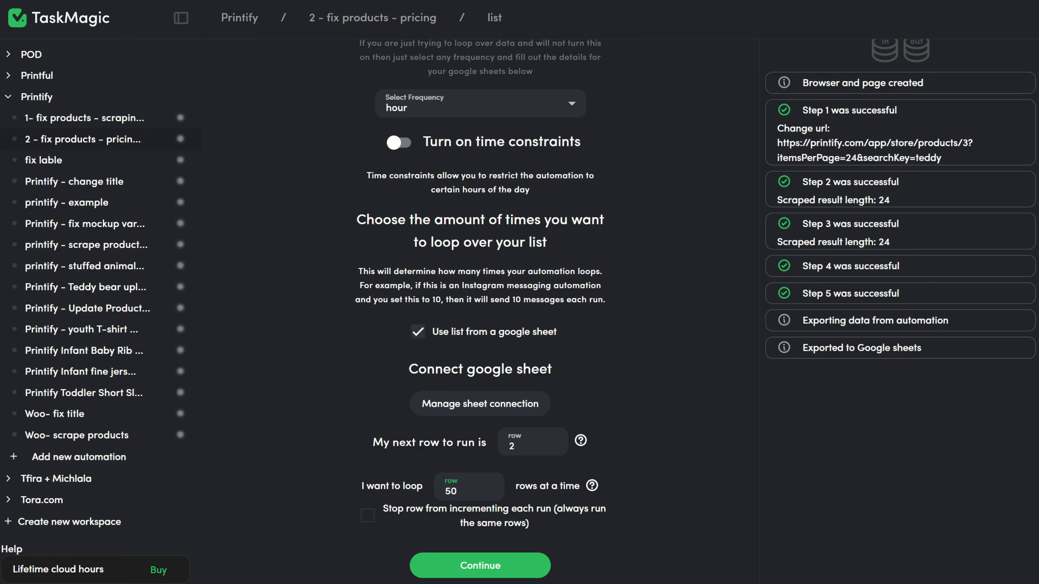
{"action": "left_click", "coordinate": [512, 571]}
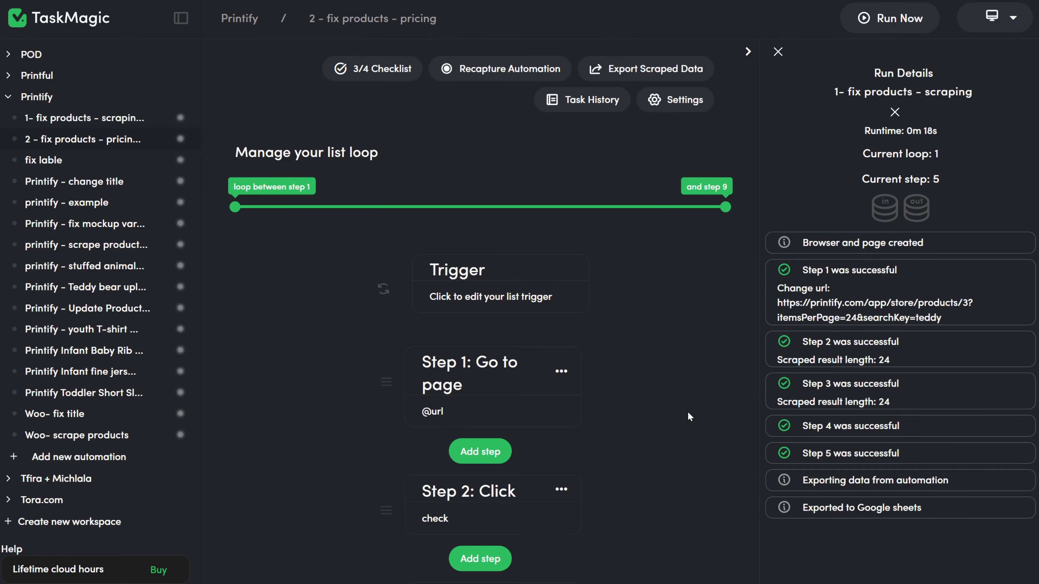
{"action": "scroll", "coordinate": [688, 411], "scroll_direction": "down", "scroll_amount": 8}
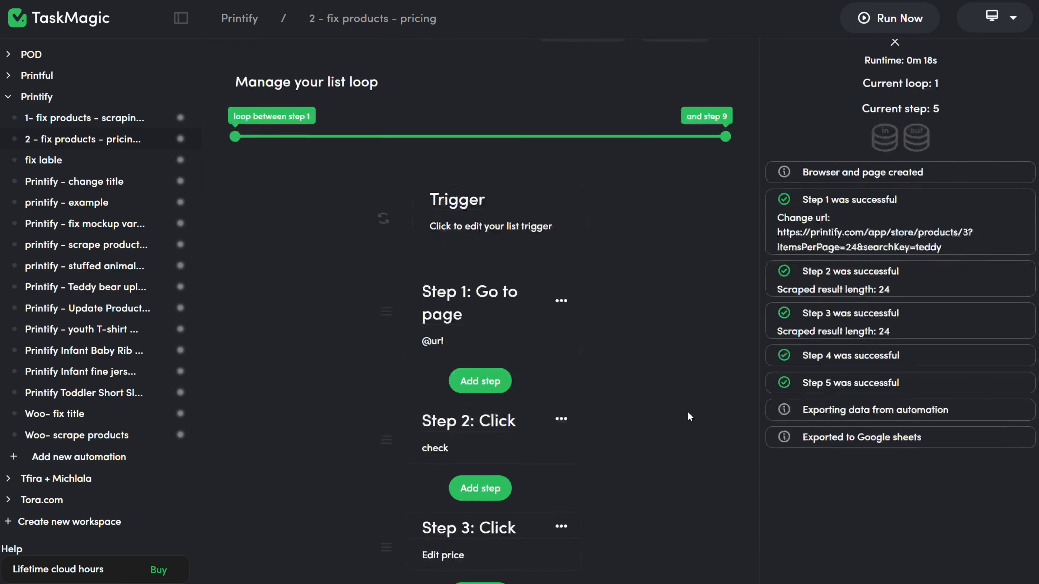
{"action": "scroll", "coordinate": [687, 411], "scroll_direction": "down", "scroll_amount": 6}
{"action": "scroll", "coordinate": [687, 412], "scroll_direction": "up", "scroll_amount": 14}
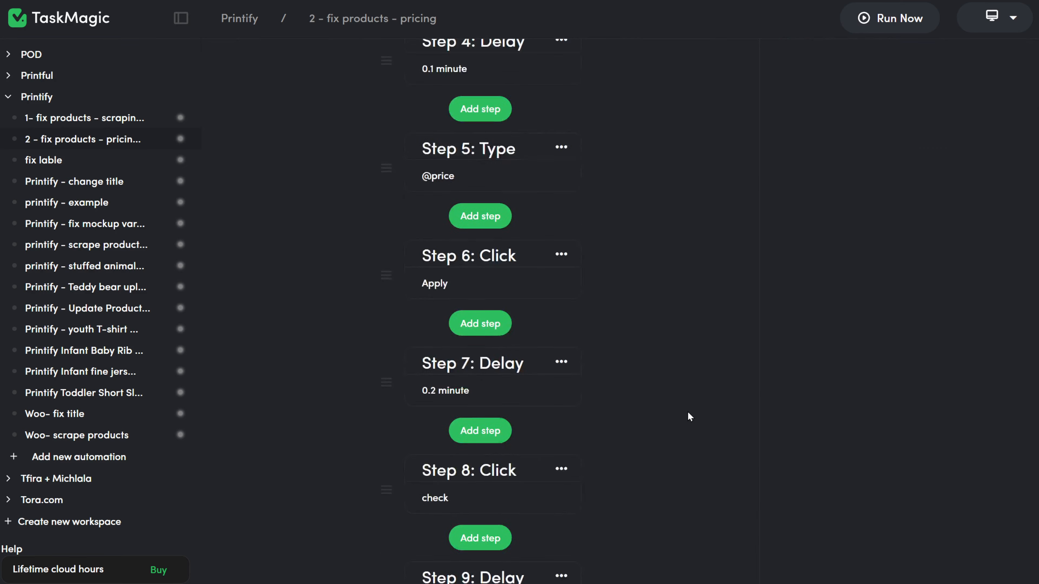